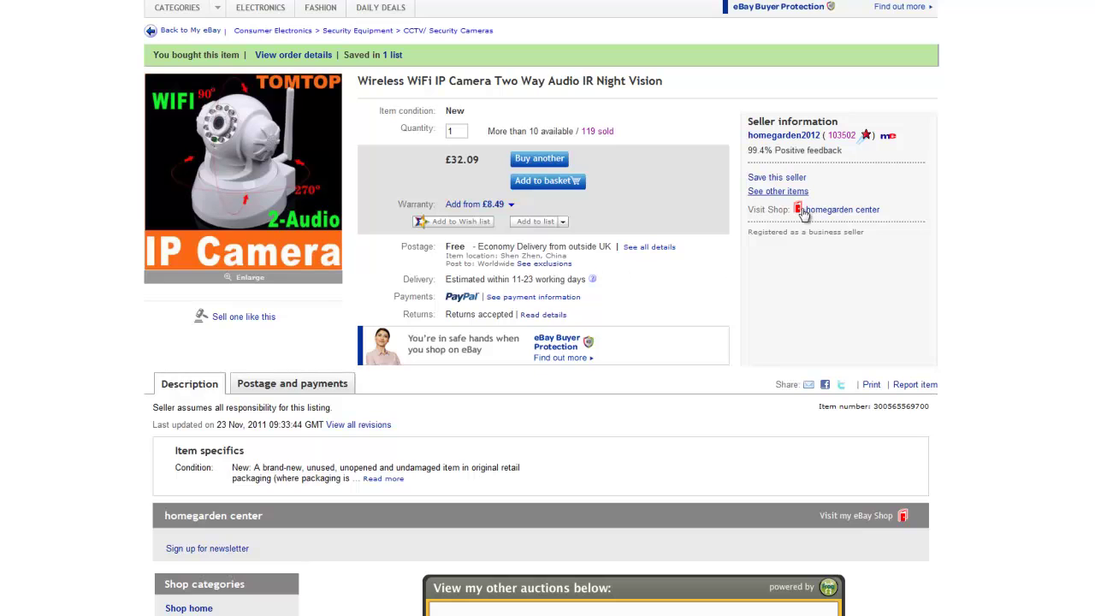
Step: Scroll down the eBay listing past the seller info to the Tomtop product description and photos
{"action": "scroll", "coordinate": [548, 308], "scroll_direction": "down", "scroll_amount": 9}
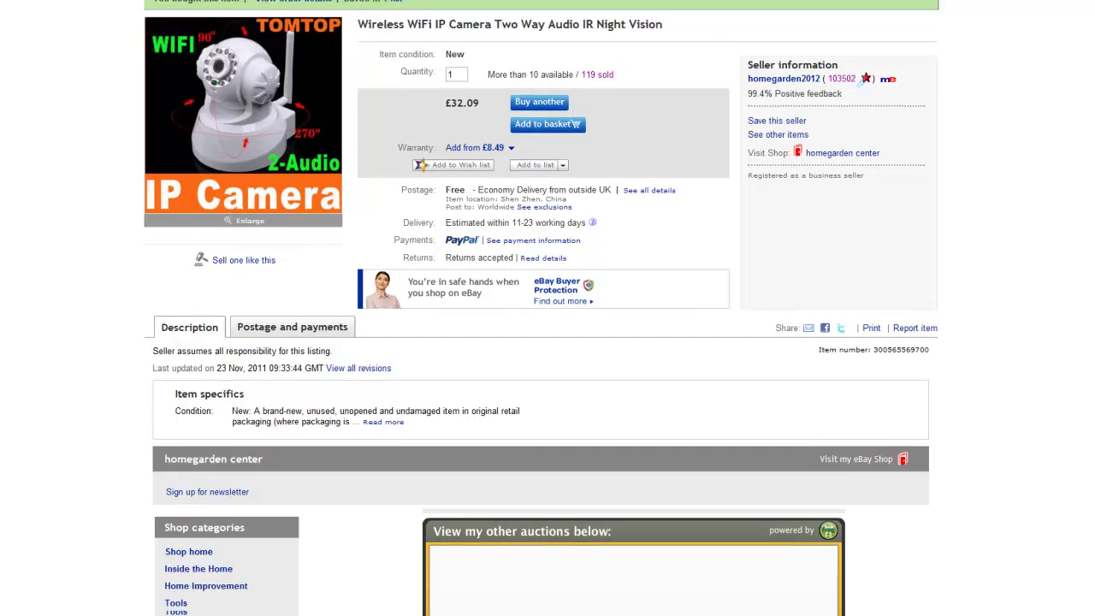
{"action": "scroll", "coordinate": [547, 307], "scroll_direction": "down", "scroll_amount": 1}
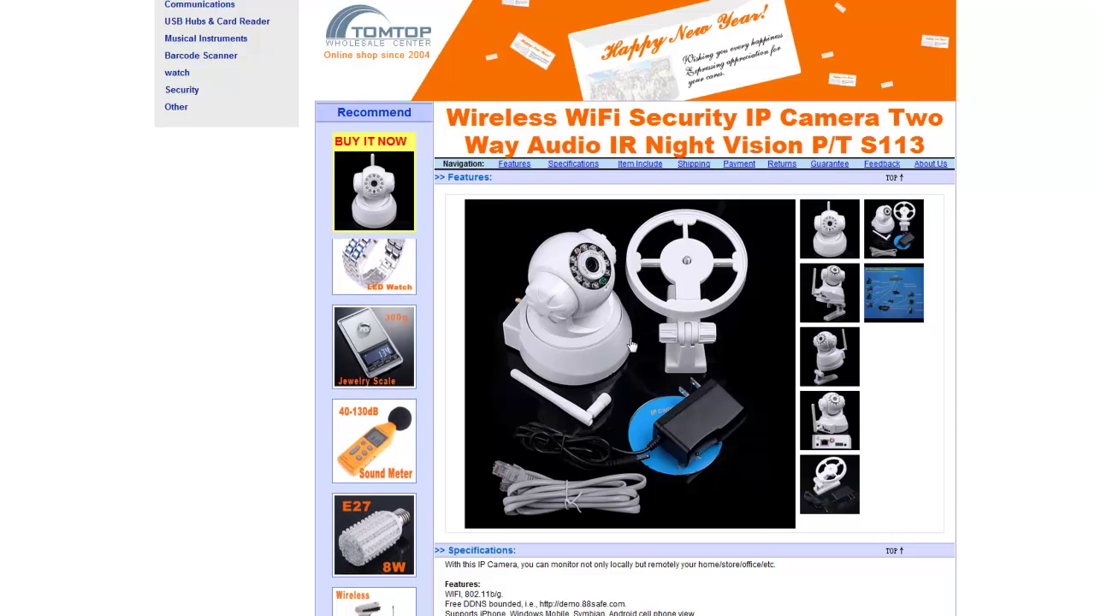
Step: Show the last gallery photo, of the wheel-mount bracket and power adapter
{"action": "mouse_move", "coordinate": [829, 284]}
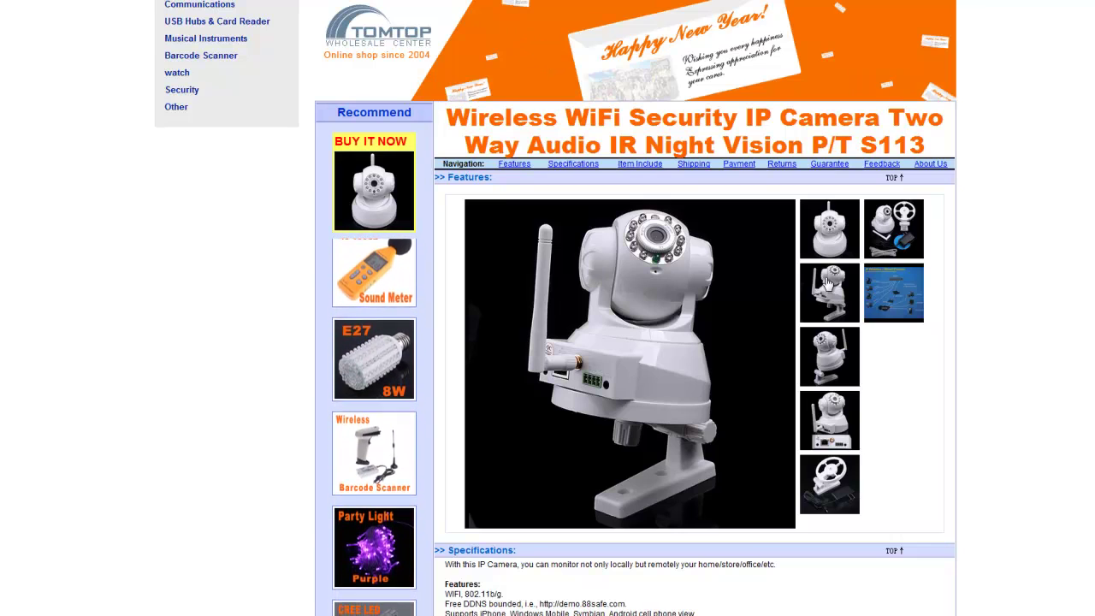
{"action": "mouse_move", "coordinate": [818, 229]}
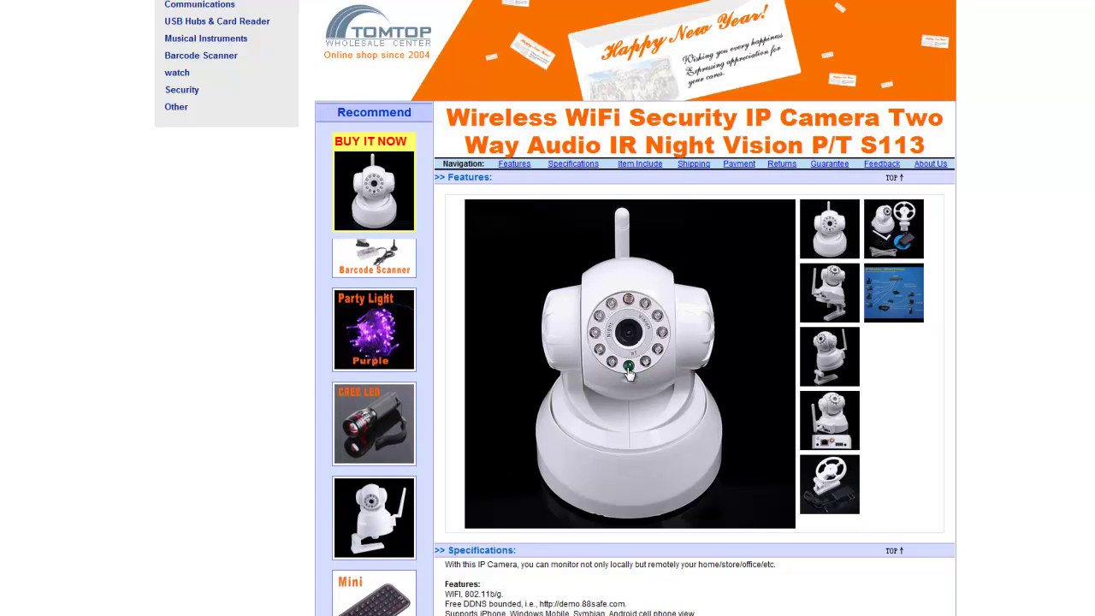
{"action": "left_click", "coordinate": [817, 486]}
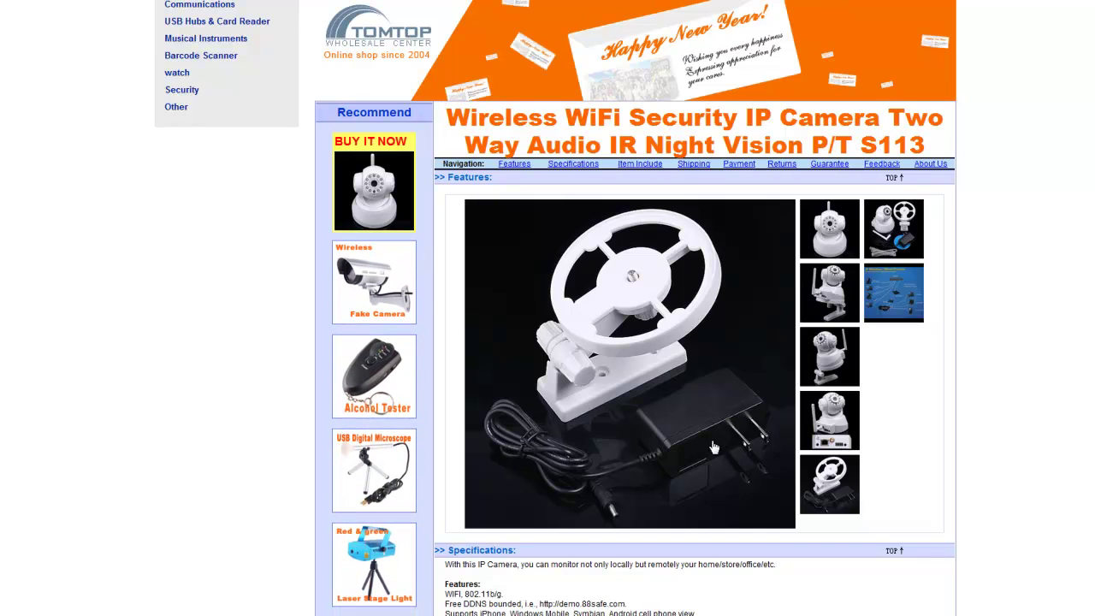
{"action": "scroll", "coordinate": [715, 438], "scroll_direction": "up", "scroll_amount": 3}
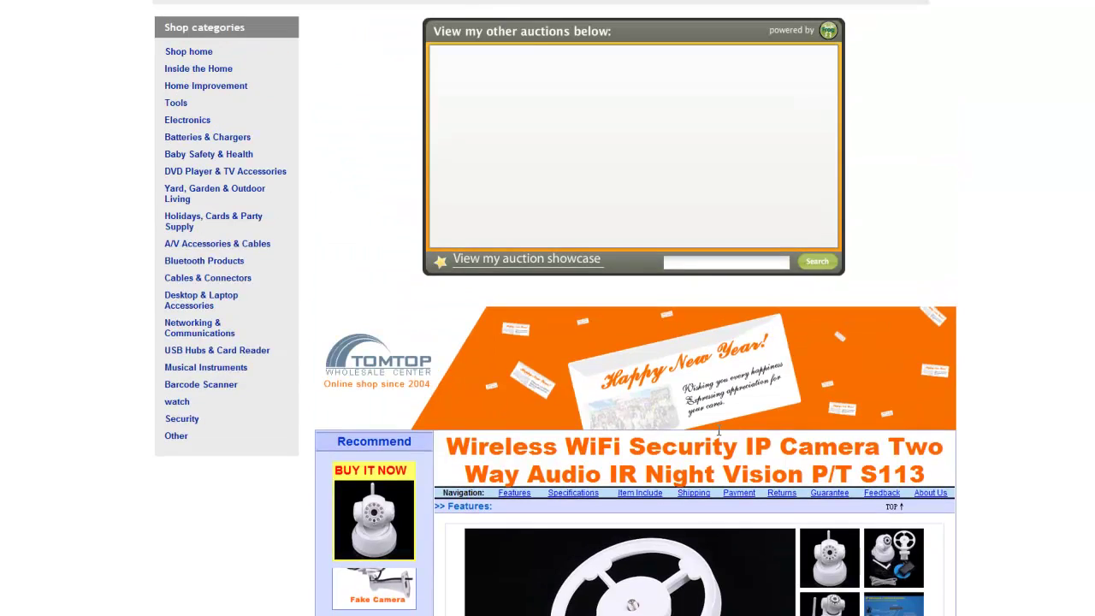
{"action": "scroll", "coordinate": [719, 431], "scroll_direction": "up", "scroll_amount": 4}
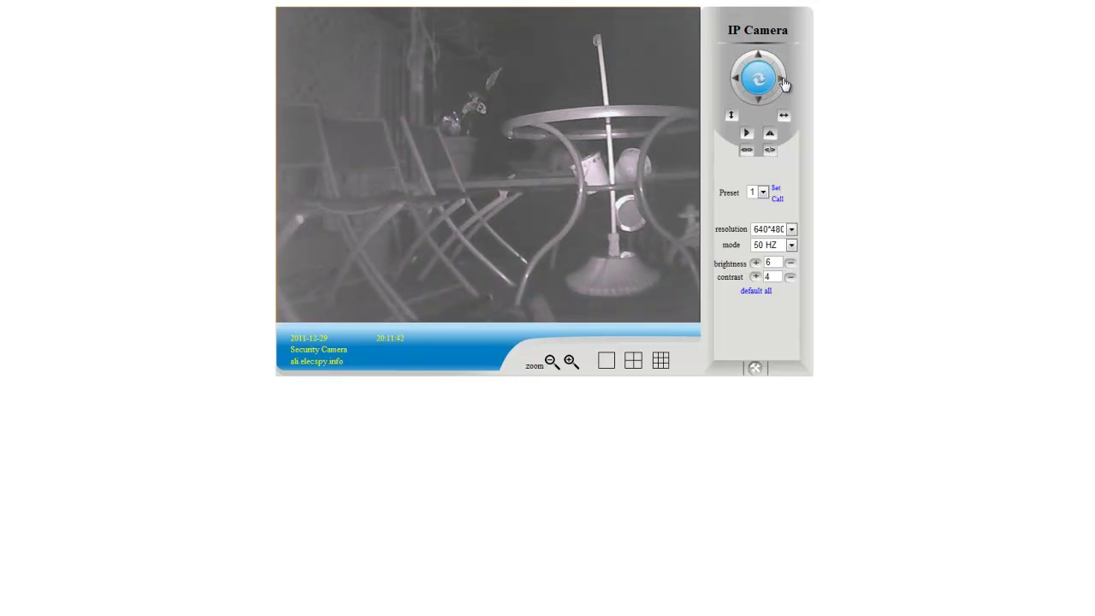
Step: Pan the live camera view to the right with the pan/tilt arrow
{"action": "left_click", "coordinate": [783, 79]}
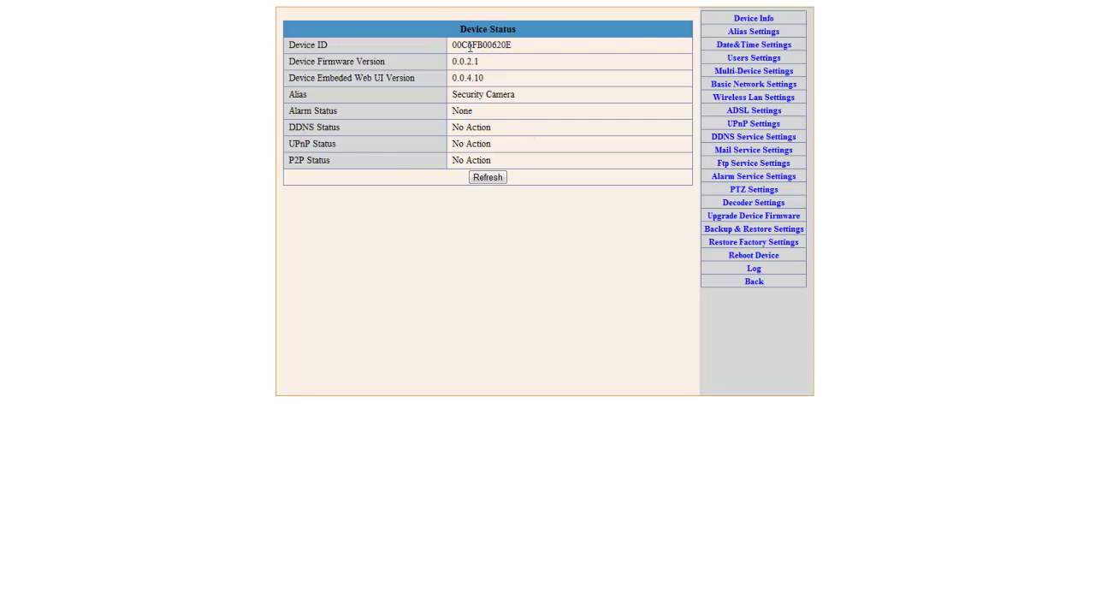
Step: Review the alias, date/time and user settings, keeping the second user in the Visitor group
{"action": "left_click", "coordinate": [747, 33]}
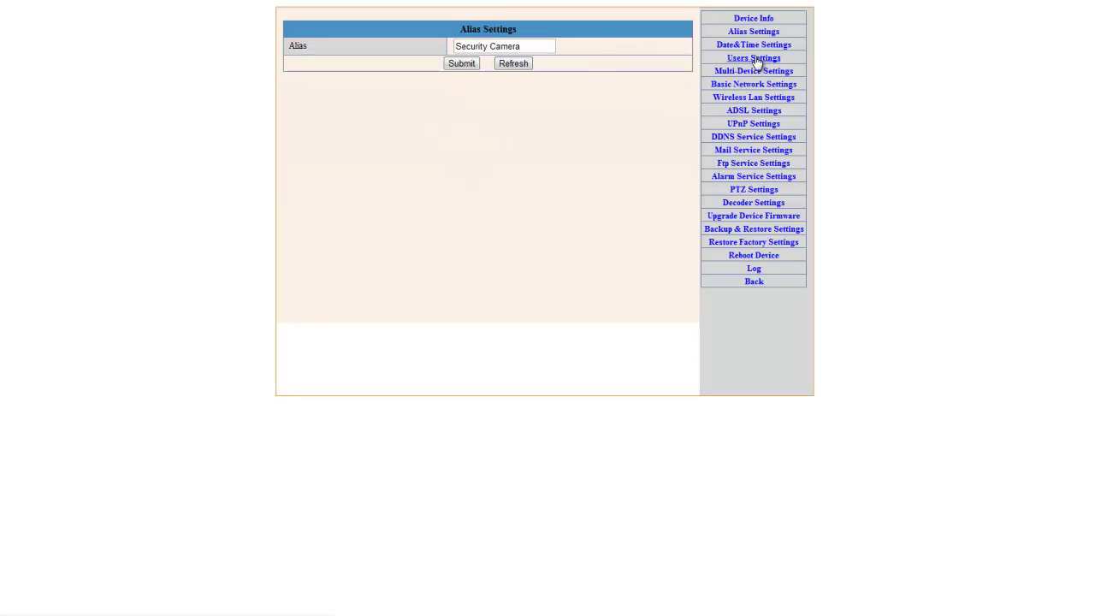
{"action": "left_click", "coordinate": [756, 46]}
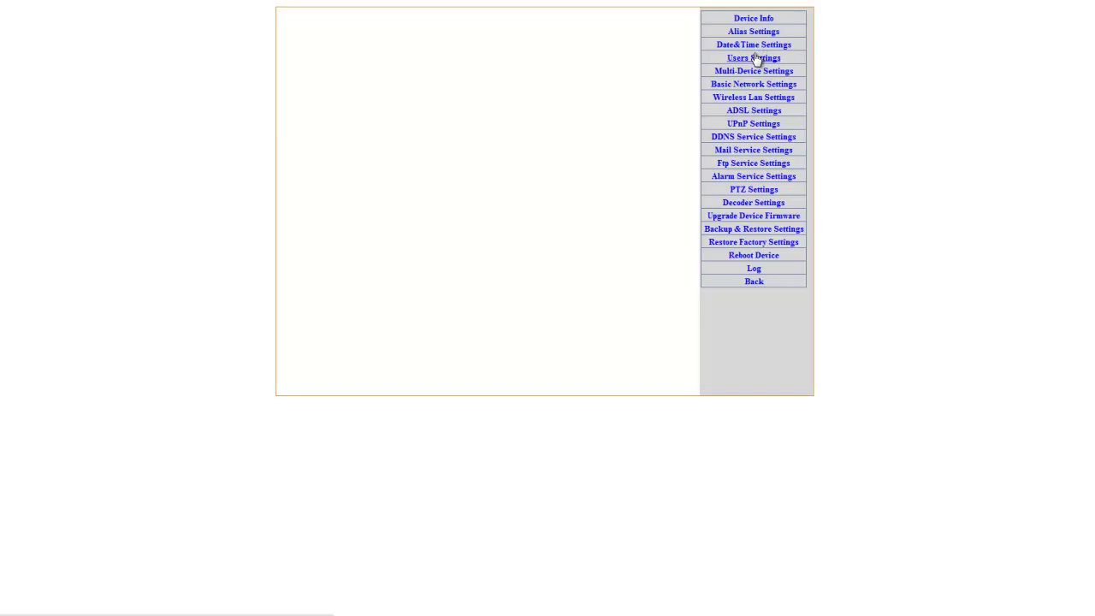
{"action": "left_click", "coordinate": [755, 58]}
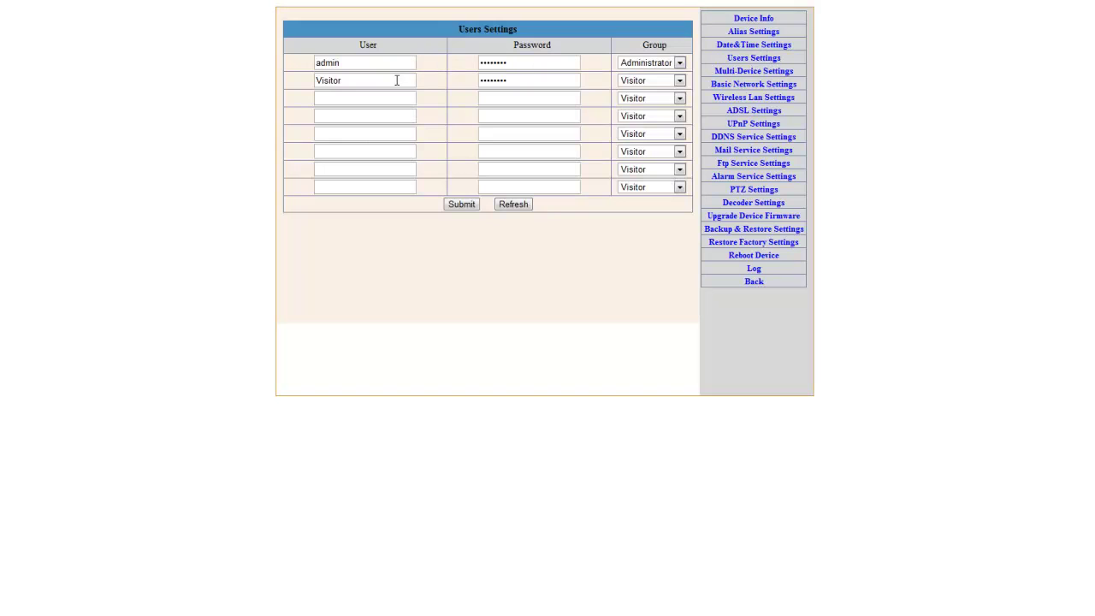
{"action": "left_click", "coordinate": [680, 80]}
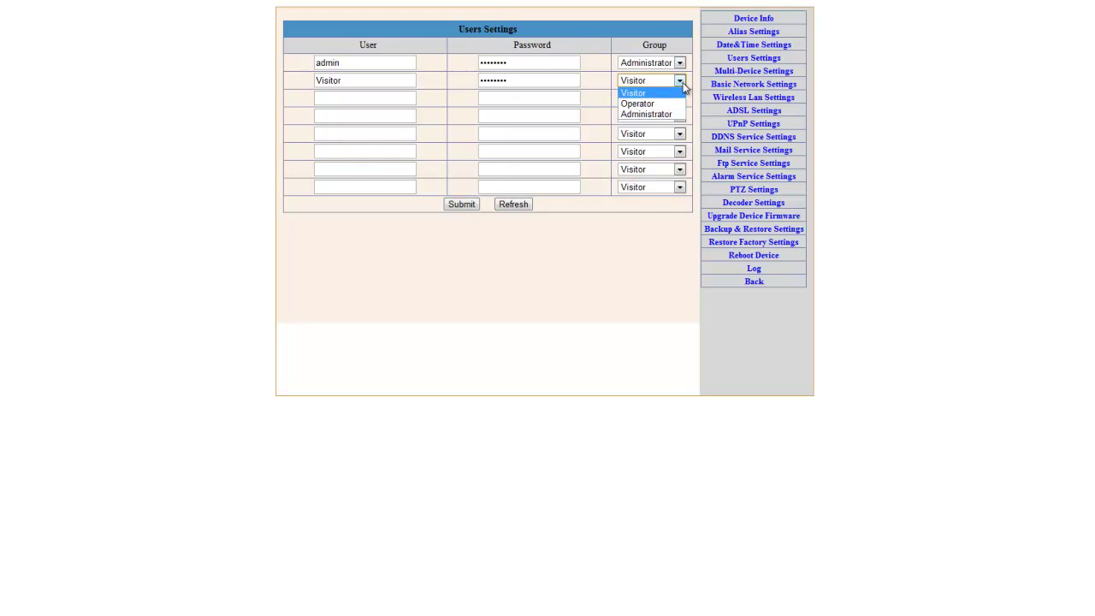
{"action": "left_click", "coordinate": [638, 93]}
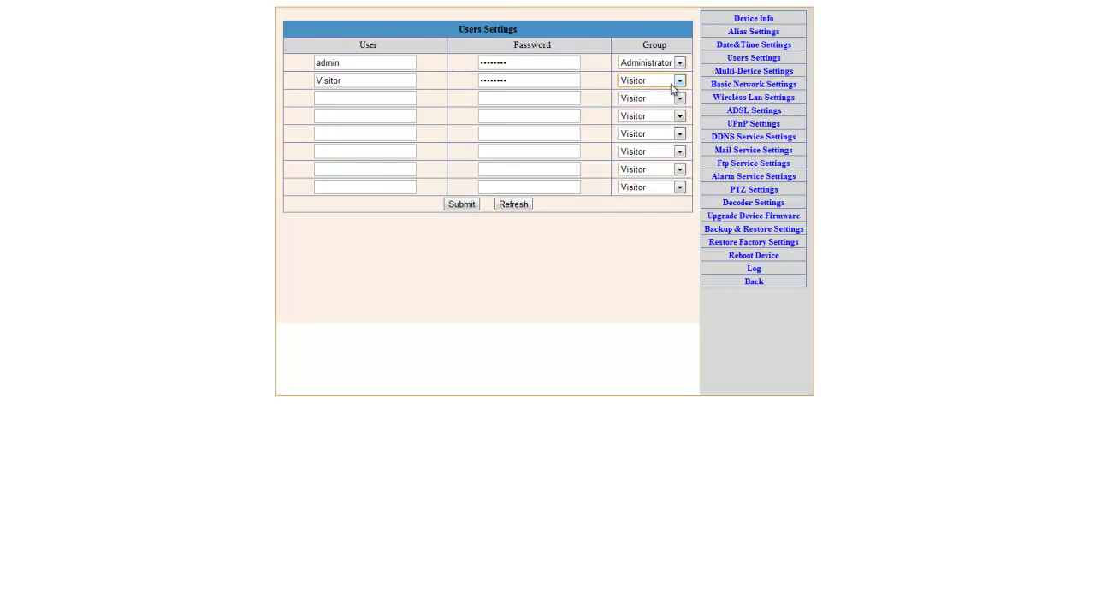
Step: Return to Device Status and bring up Basic Network Settings showing IP 192.168.1.68
{"action": "left_click", "coordinate": [753, 57]}
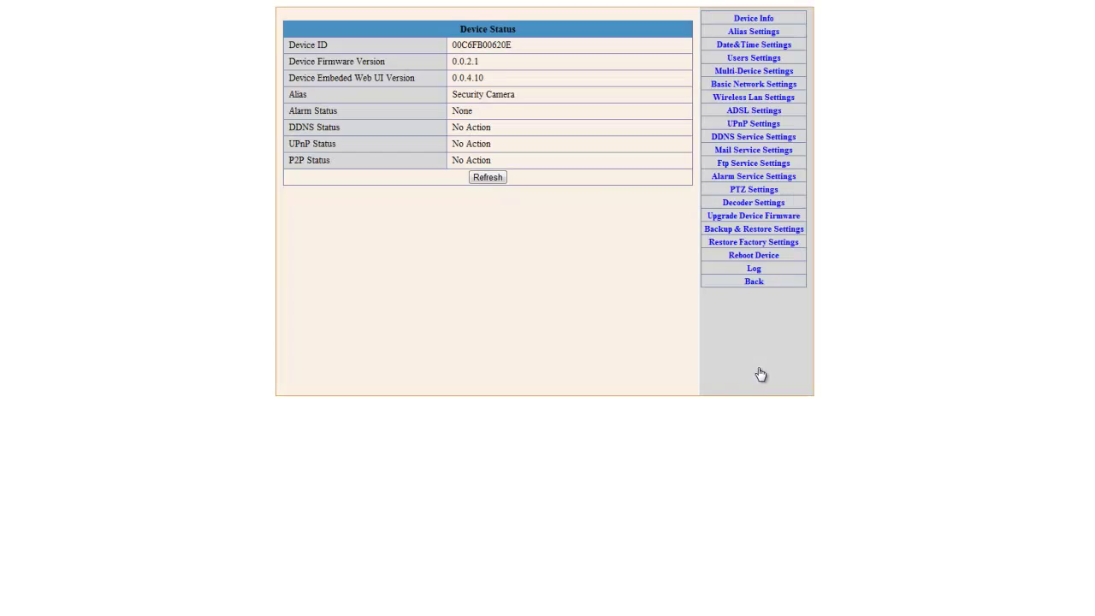
{"action": "left_click", "coordinate": [746, 85]}
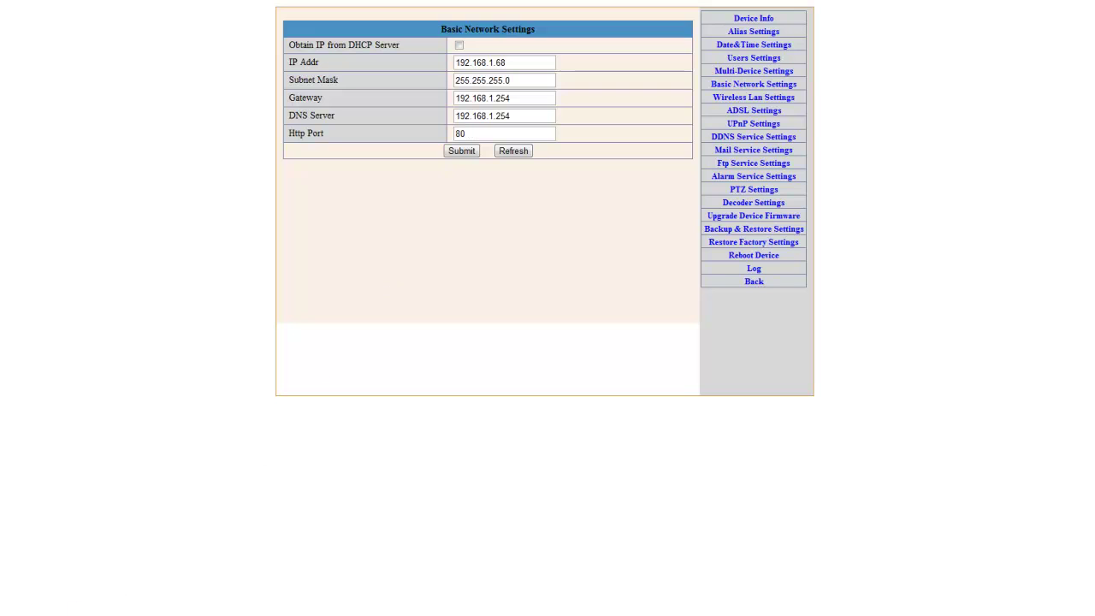
{"action": "key", "text": "super"}
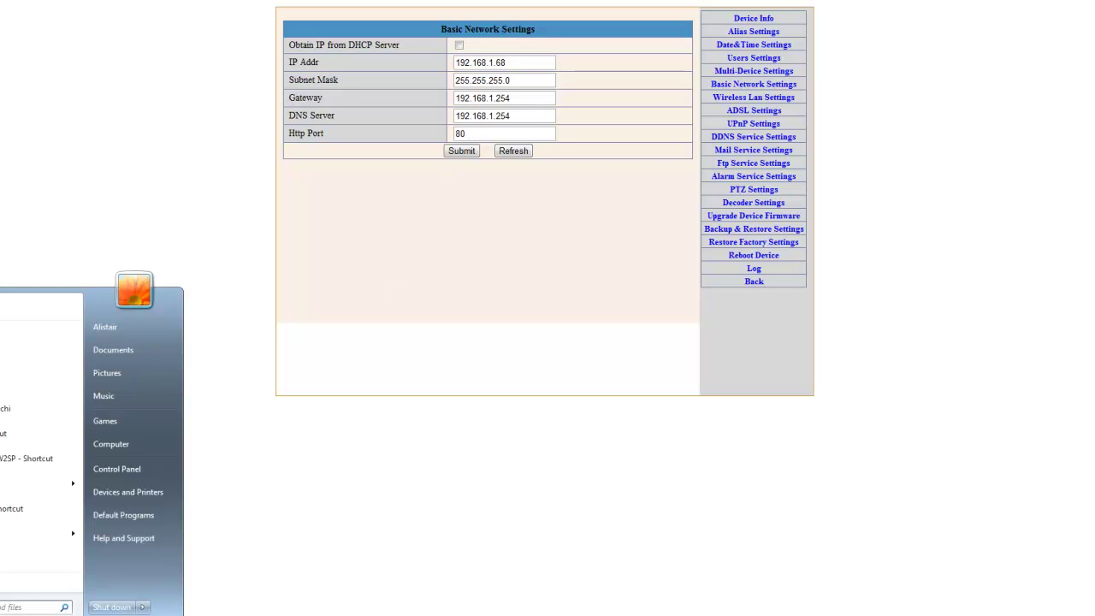
Step: Run ipconfig in Command Prompt to confirm IPv4 192.168.1.65 and gateway 192.168.1.254, then exit
{"action": "left_click", "coordinate": [333, 540]}
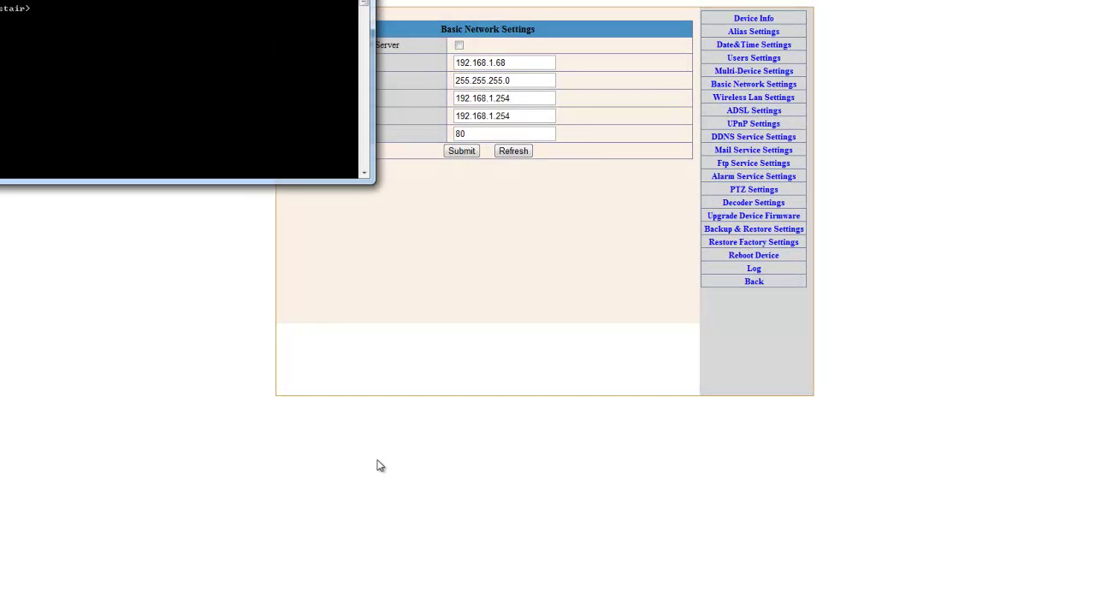
{"action": "type", "text": "ipconfig"}
{"action": "key", "text": "Return"}
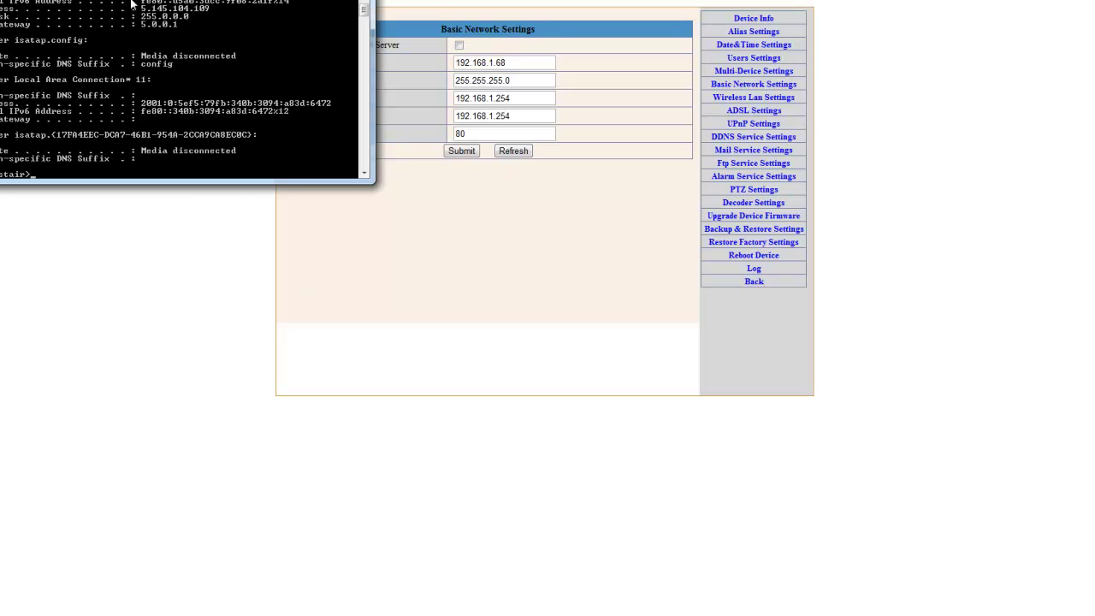
{"action": "left_click_drag", "start_coordinate": [134, 5], "coordinate": [532, 316]}
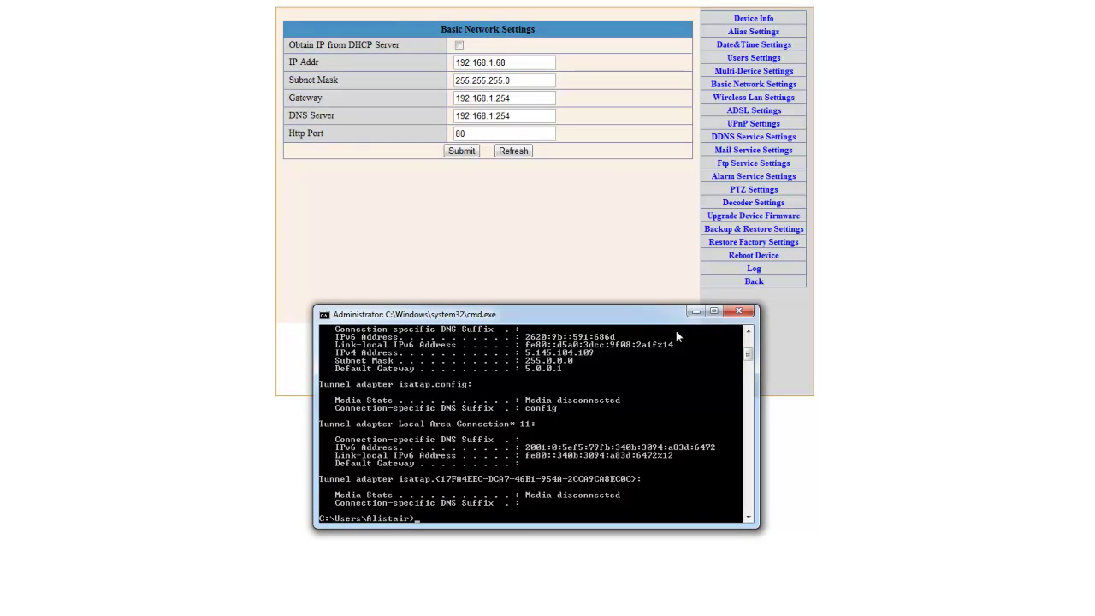
{"action": "mouse_move", "coordinate": [746, 355]}
{"action": "left_mouse_down"}
{"action": "mouse_move", "coordinate": [749, 364]}
{"action": "mouse_move", "coordinate": [749, 354]}
{"action": "left_mouse_up"}
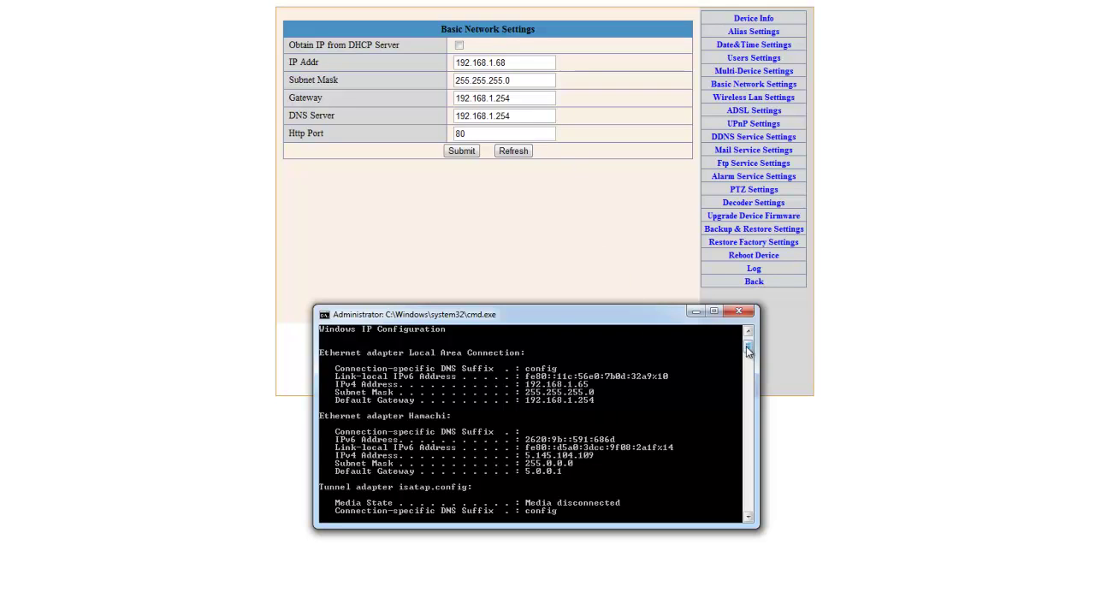
{"action": "scroll", "coordinate": [728, 476], "scroll_direction": "down", "scroll_amount": 15}
{"action": "scroll", "coordinate": [665, 449], "scroll_direction": "up", "scroll_amount": 5}
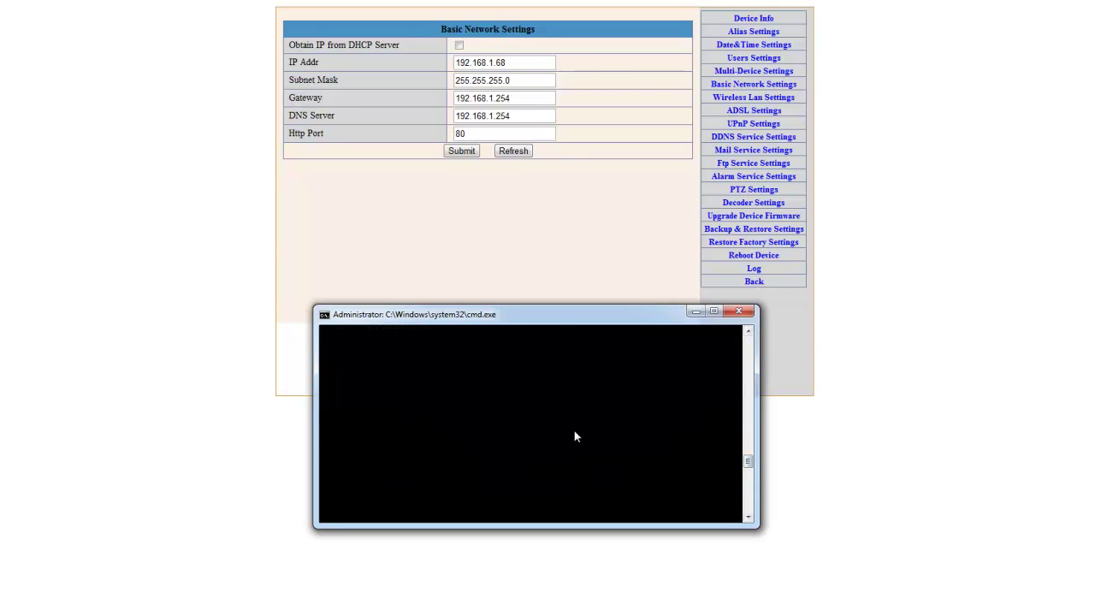
{"action": "type", "text": "exit"}
{"action": "key", "text": "Return"}
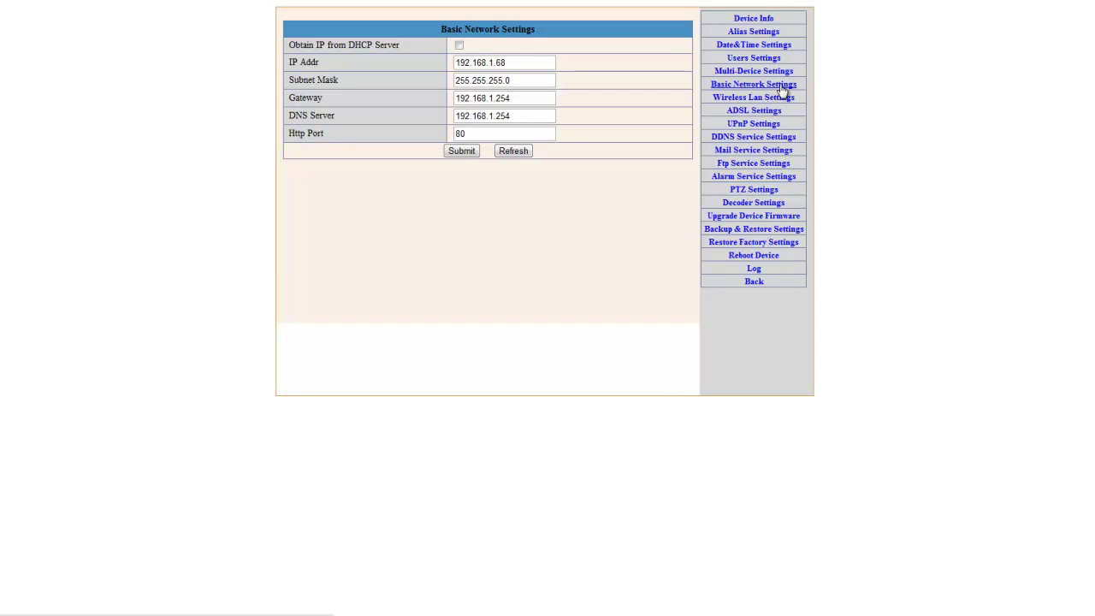
Step: Scan for wireless networks in Wireless Lan Settings and select BeBoxD2F6D5
{"action": "left_click", "coordinate": [757, 84]}
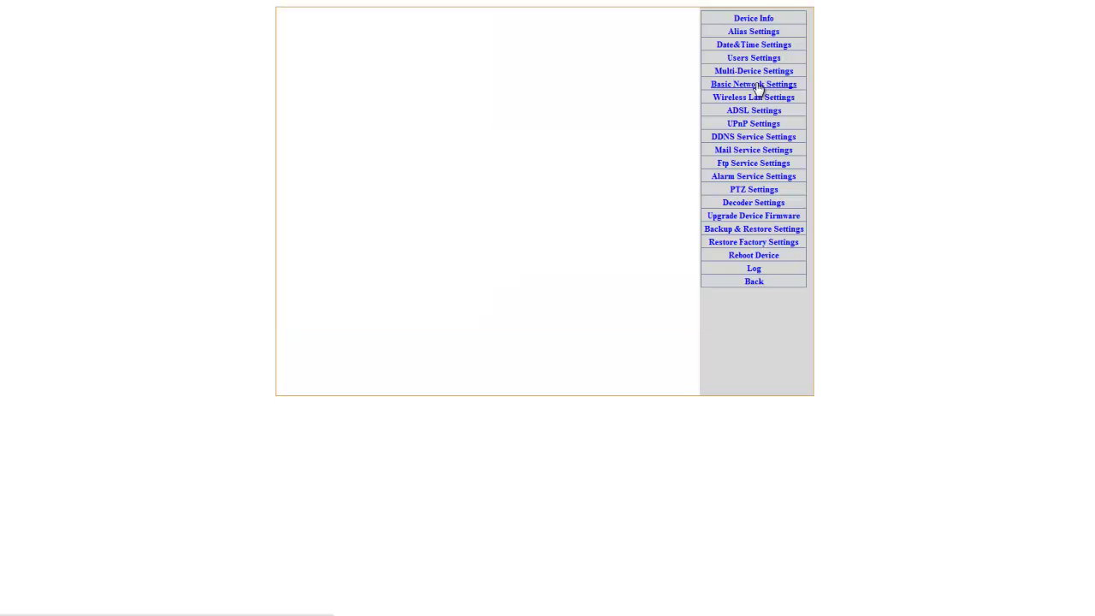
{"action": "left_click", "coordinate": [751, 97]}
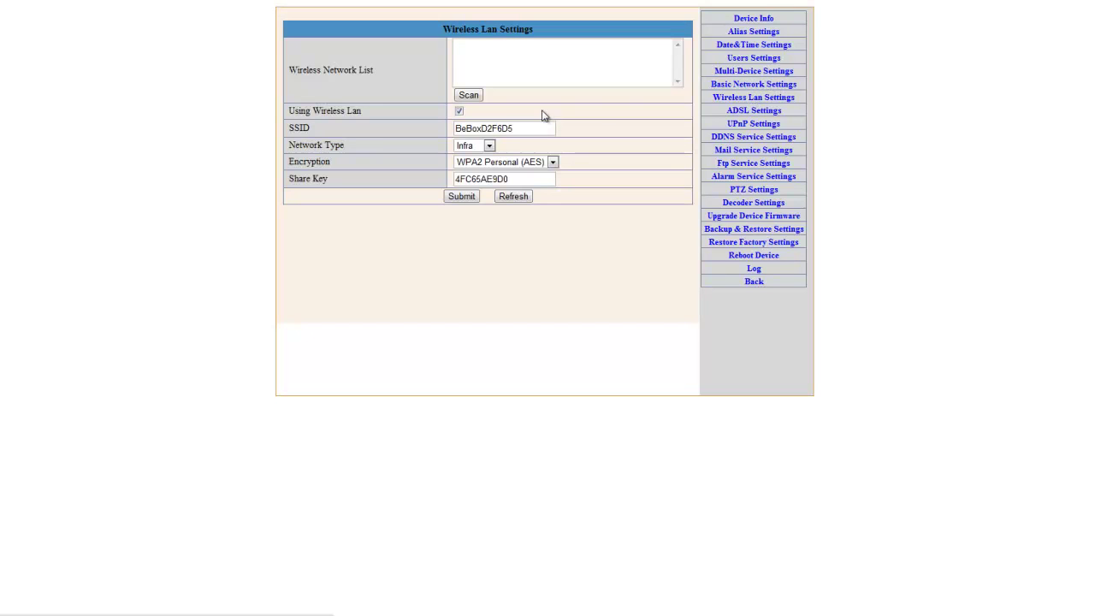
{"action": "left_click", "coordinate": [466, 96]}
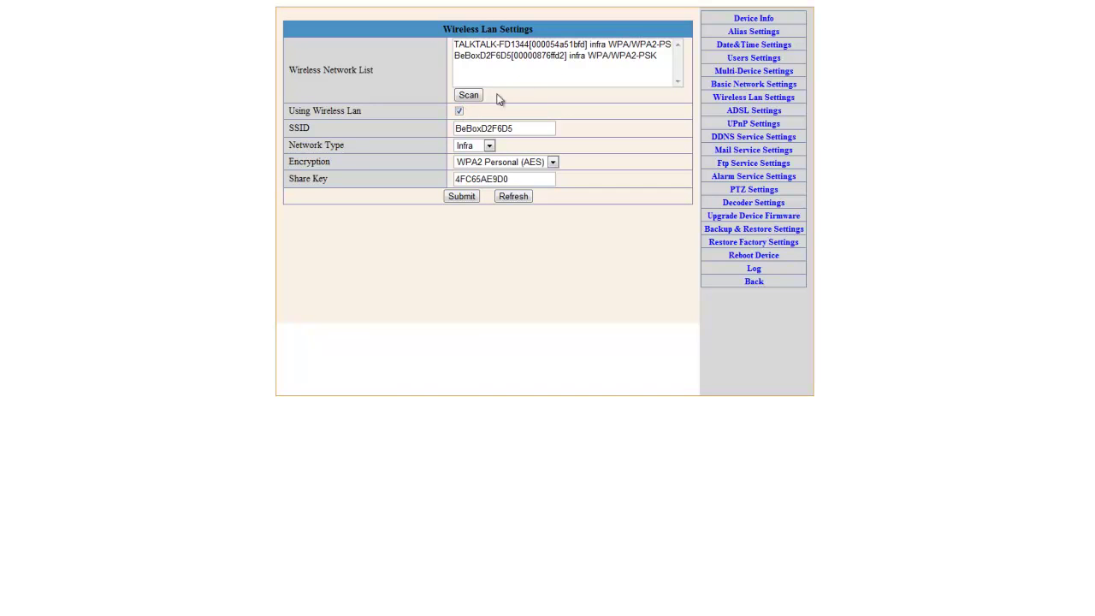
{"action": "left_click", "coordinate": [534, 56]}
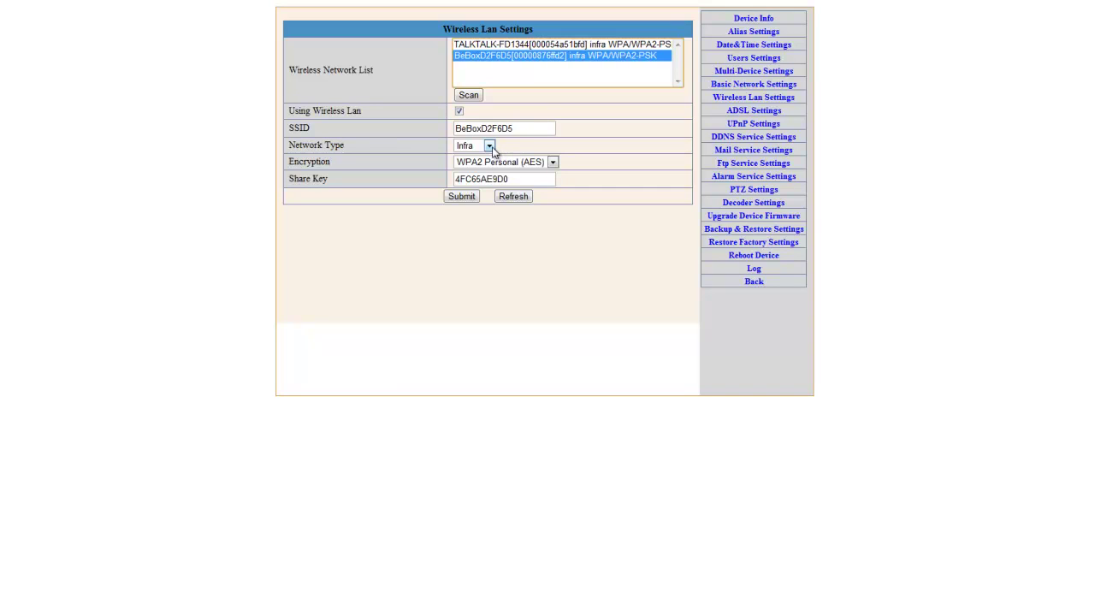
Step: Keep WPA2 Personal (AES) encryption and select the share key for editing
{"action": "left_click", "coordinate": [552, 163]}
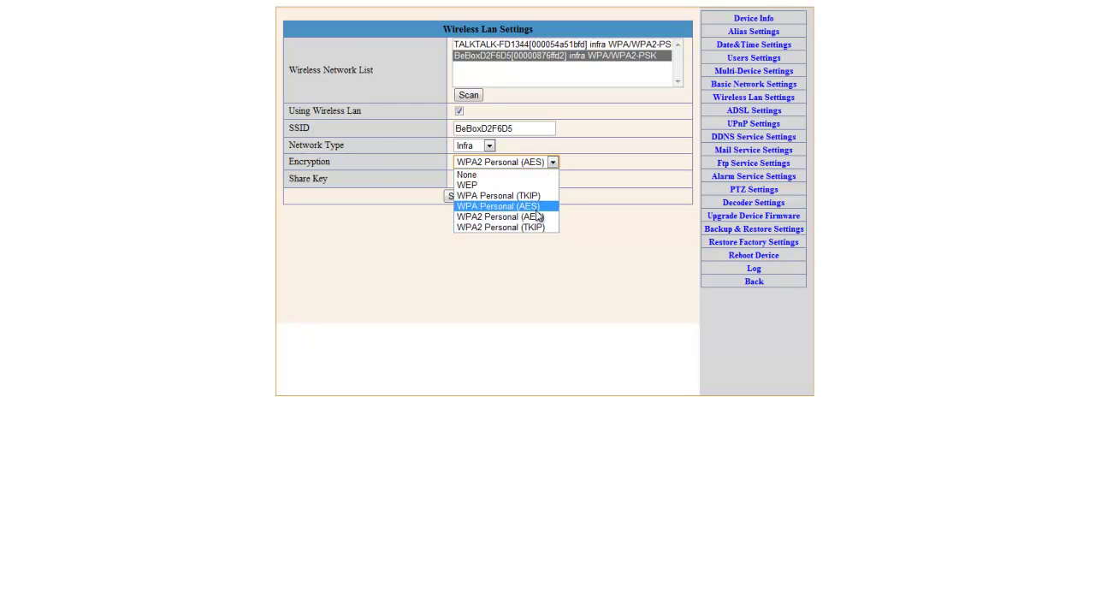
{"action": "left_click", "coordinate": [552, 165]}
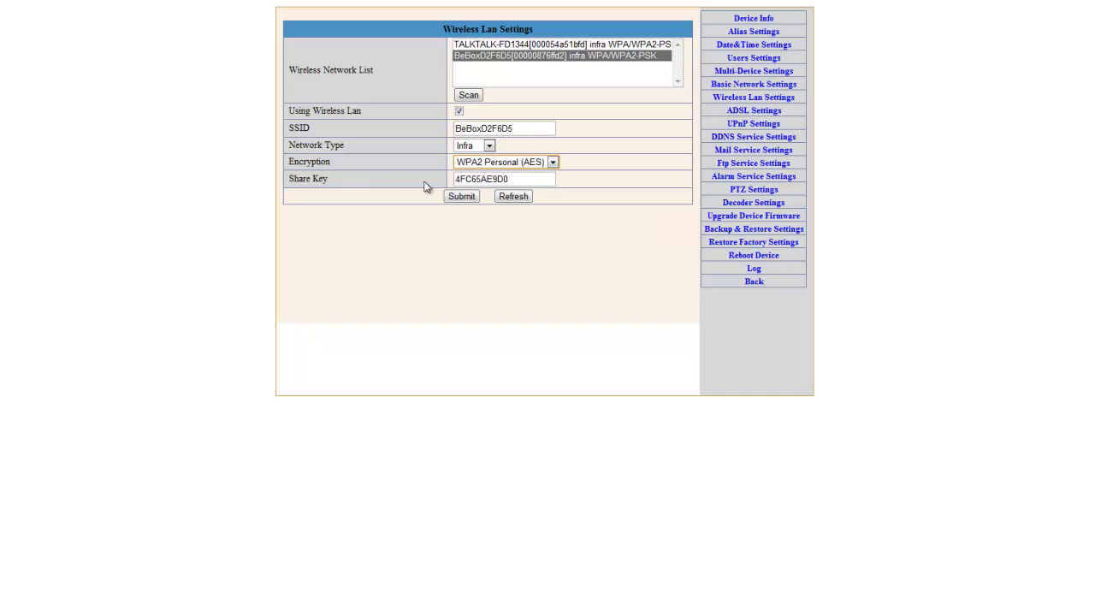
{"action": "left_click_drag", "start_coordinate": [517, 179], "coordinate": [408, 185]}
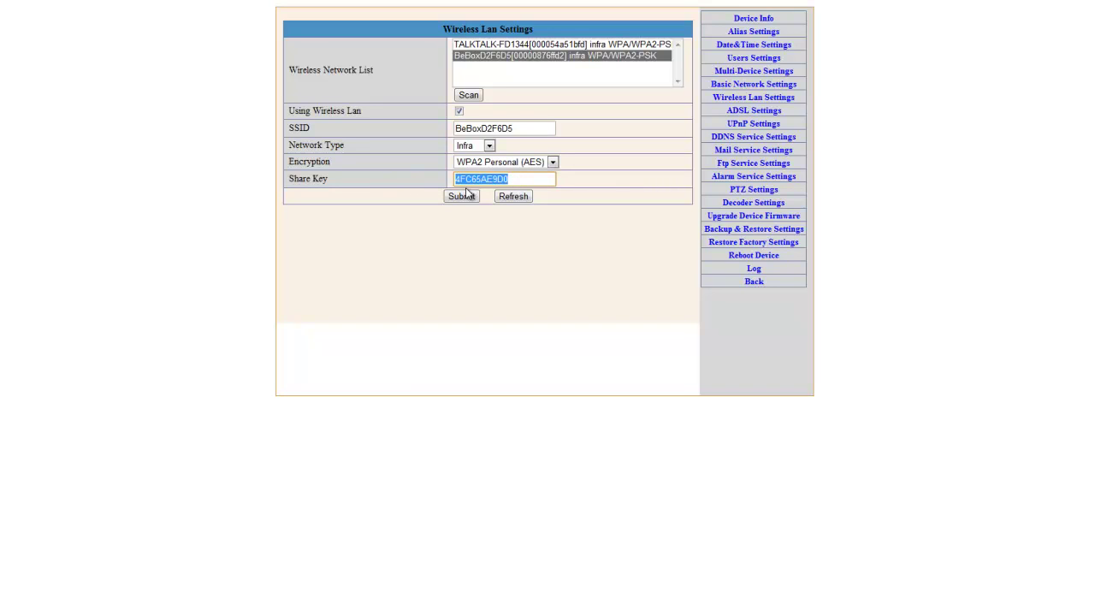
{"action": "left_click", "coordinate": [520, 180]}
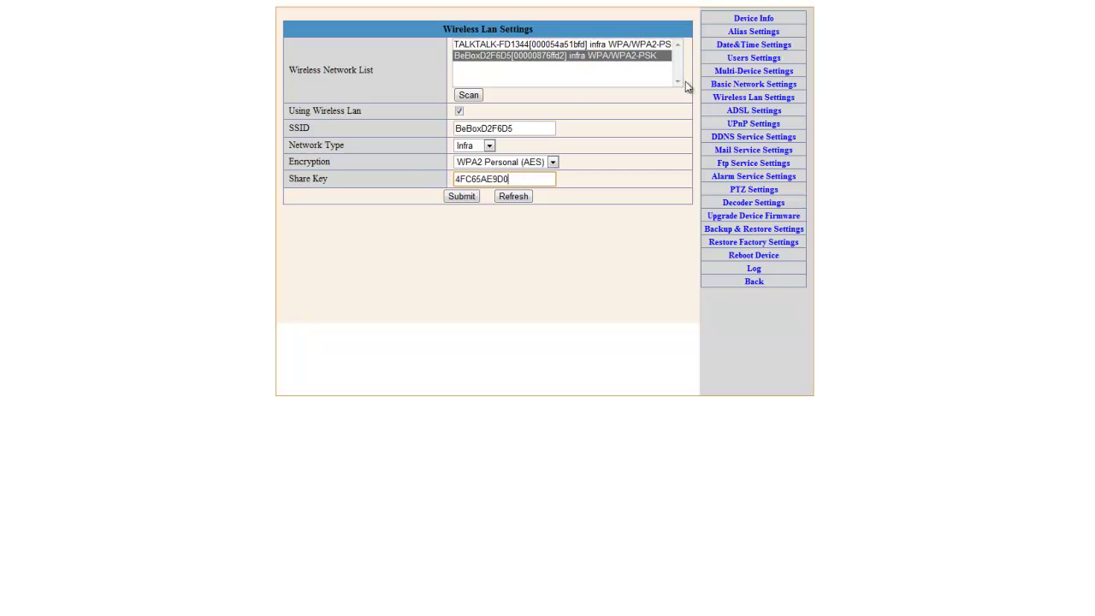
Step: Look through the ADSL, UPnP and DDNS Service settings and list the offered DDNS providers
{"action": "left_click", "coordinate": [756, 112]}
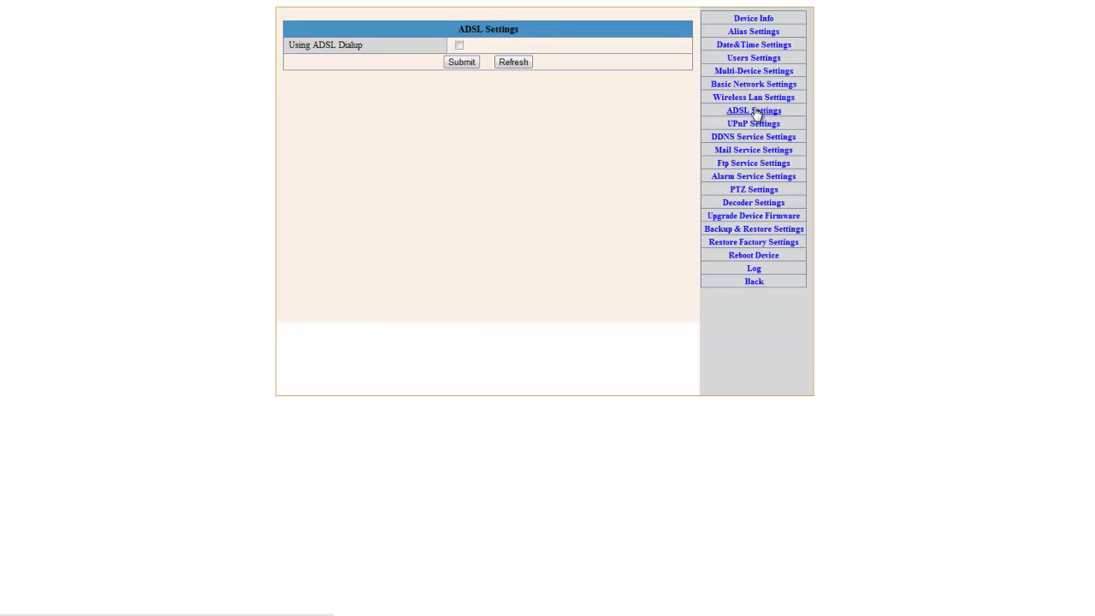
{"action": "left_click", "coordinate": [751, 127]}
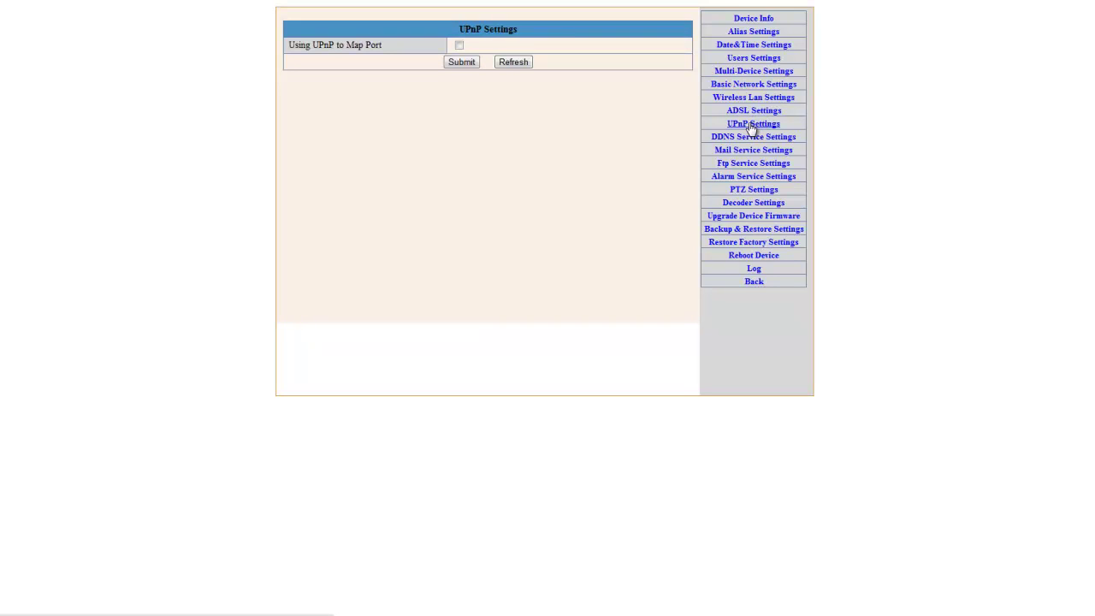
{"action": "left_click", "coordinate": [750, 139]}
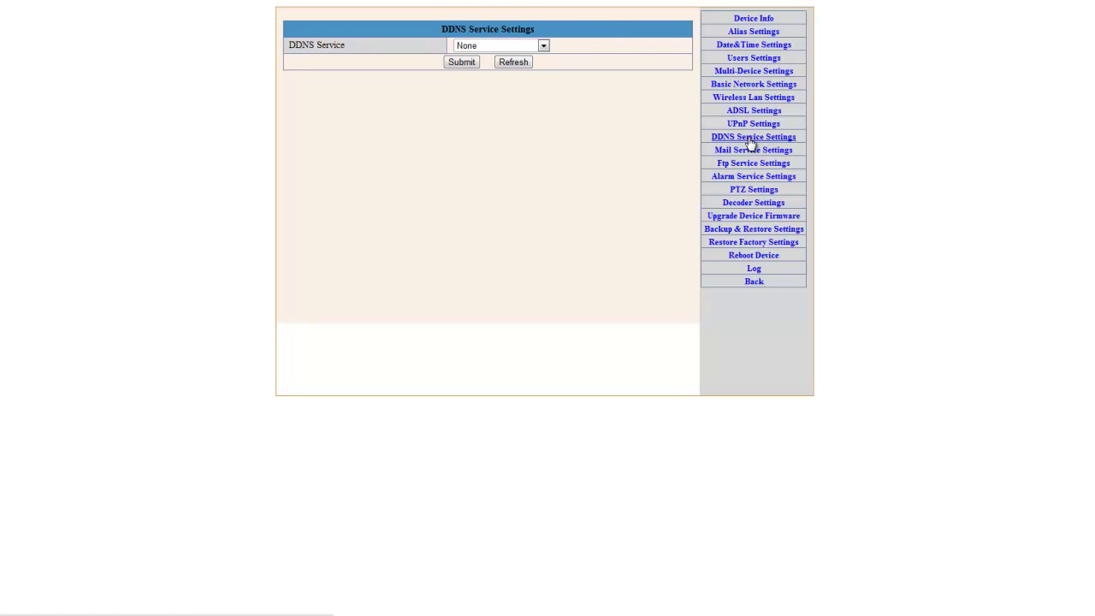
{"action": "left_click", "coordinate": [544, 46]}
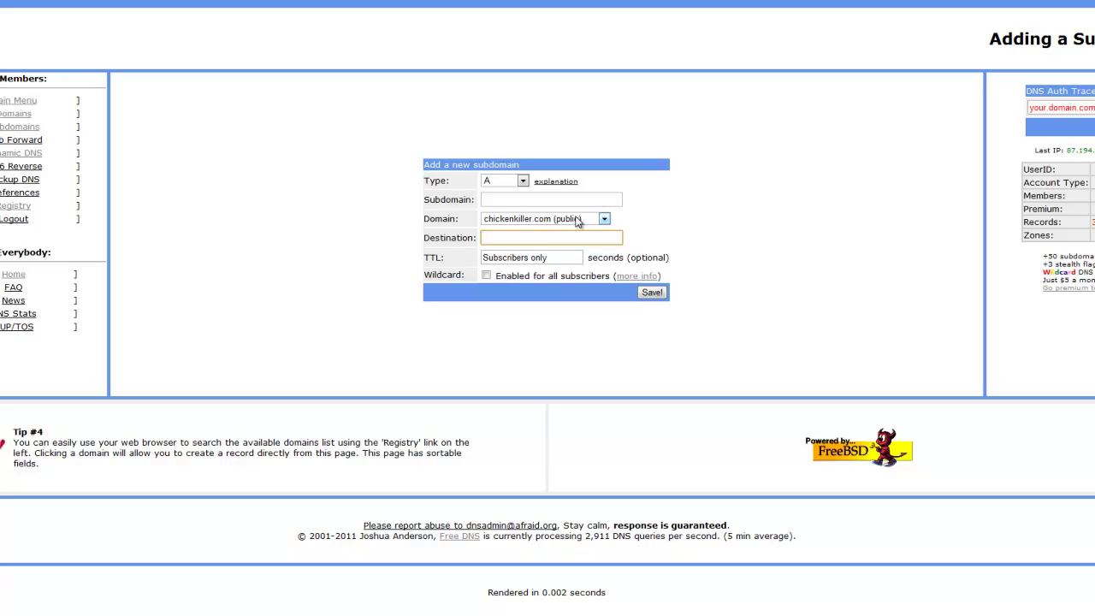
Step: Keep record type A and fill Subdomain with a previously used name
{"action": "left_click", "coordinate": [523, 181]}
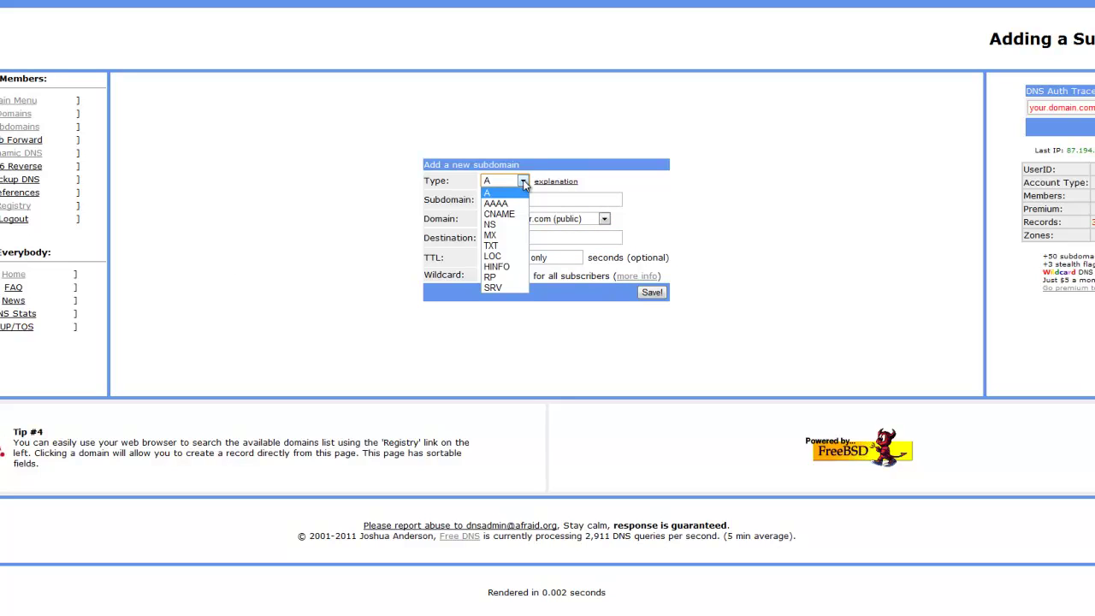
{"action": "left_click", "coordinate": [525, 186]}
{"action": "left_click", "coordinate": [513, 200]}
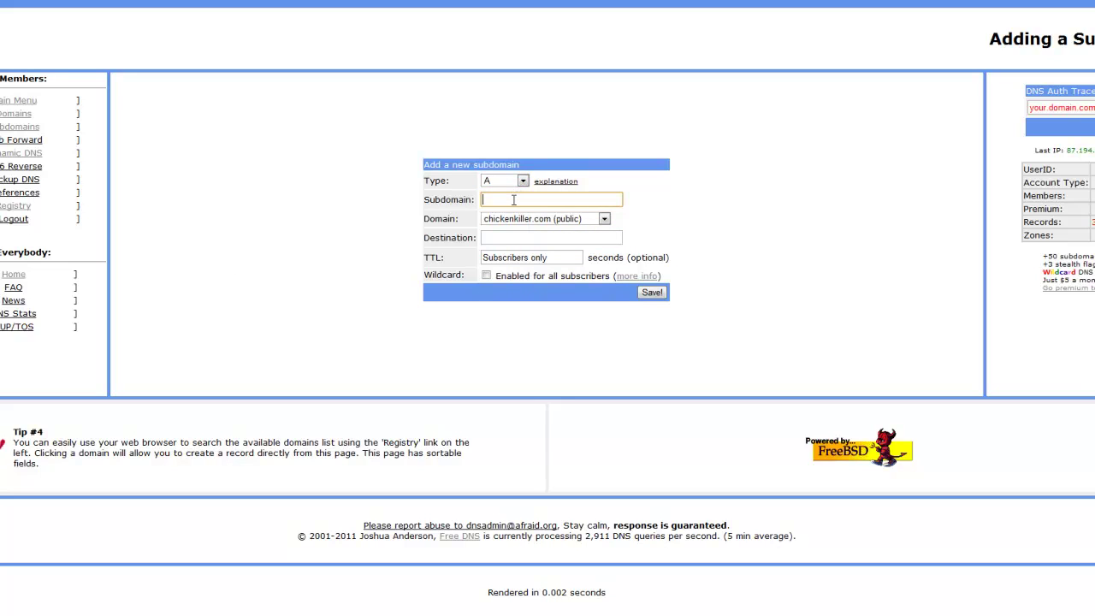
{"action": "left_click", "coordinate": [514, 199]}
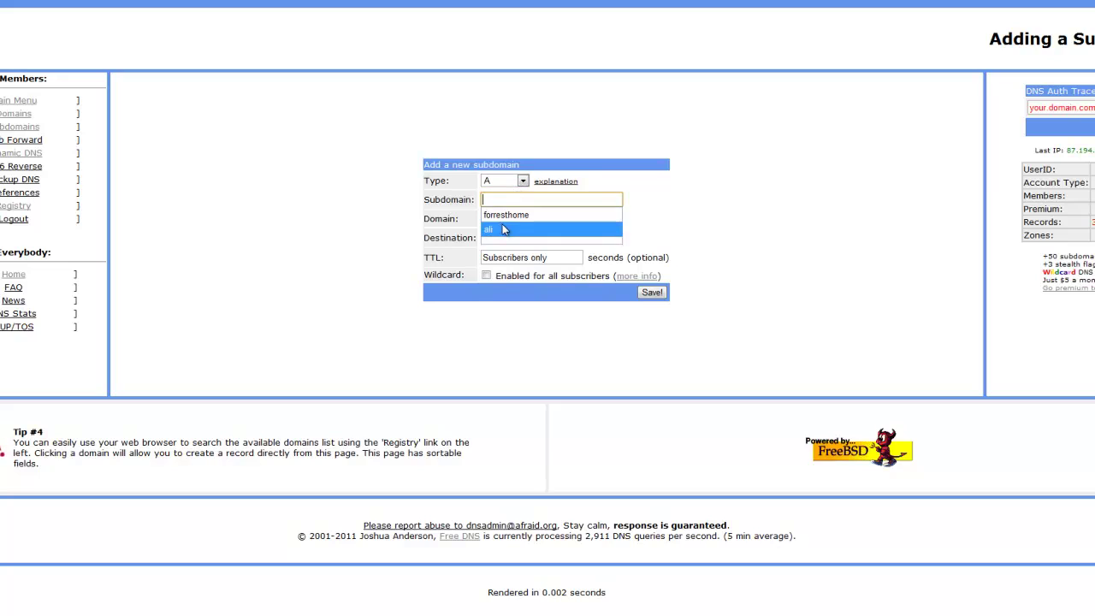
{"action": "left_click", "coordinate": [503, 229]}
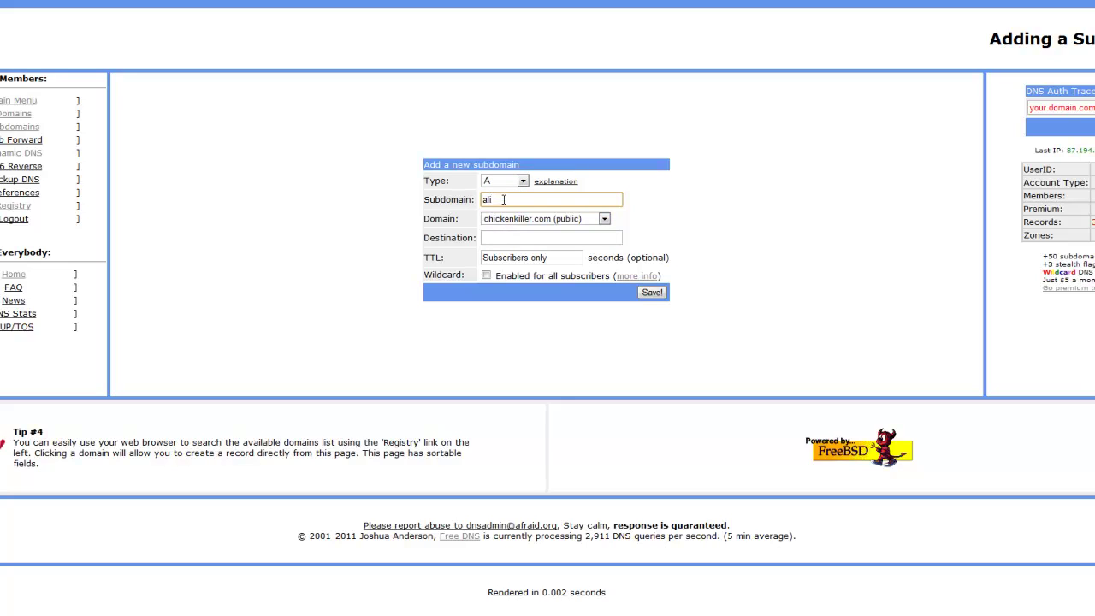
{"action": "left_click", "coordinate": [503, 199]}
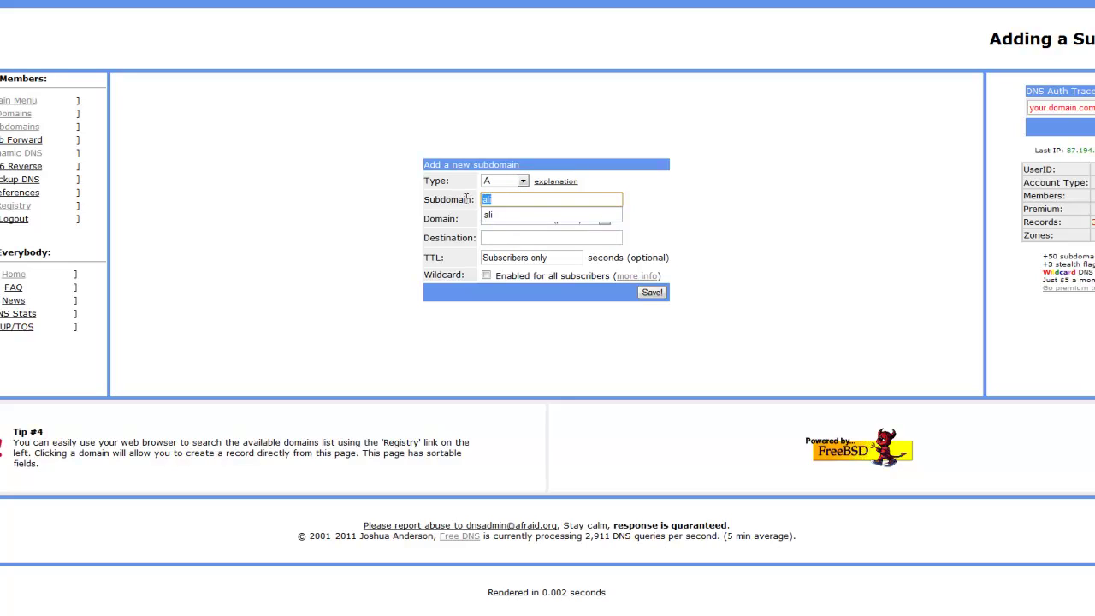
Step: Choose 'Many many more available' from the Domain list
{"action": "left_click", "coordinate": [655, 202]}
{"action": "left_click", "coordinate": [604, 219]}
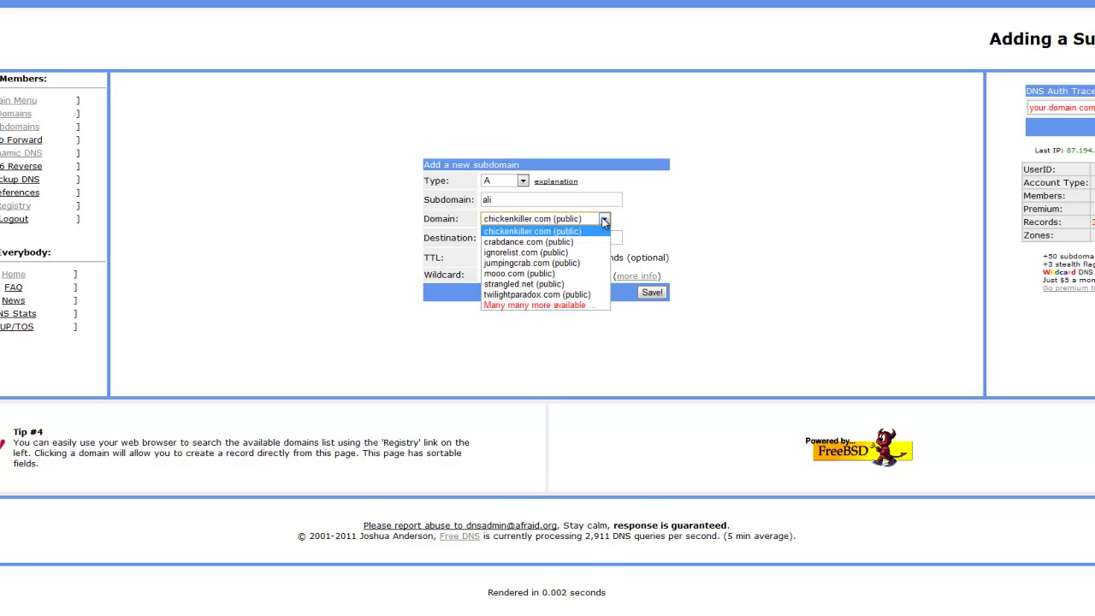
{"action": "left_click", "coordinate": [538, 305]}
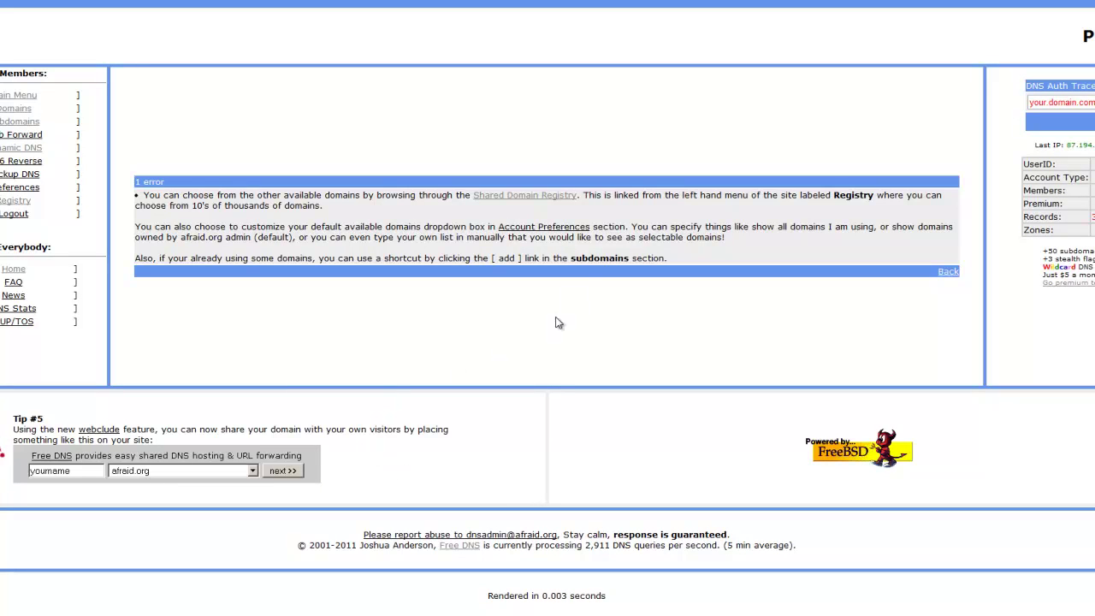
Step: Browse the Shared Domain Registry sorted by status, then go back to the Add Subdomain form
{"action": "left_click", "coordinate": [529, 195]}
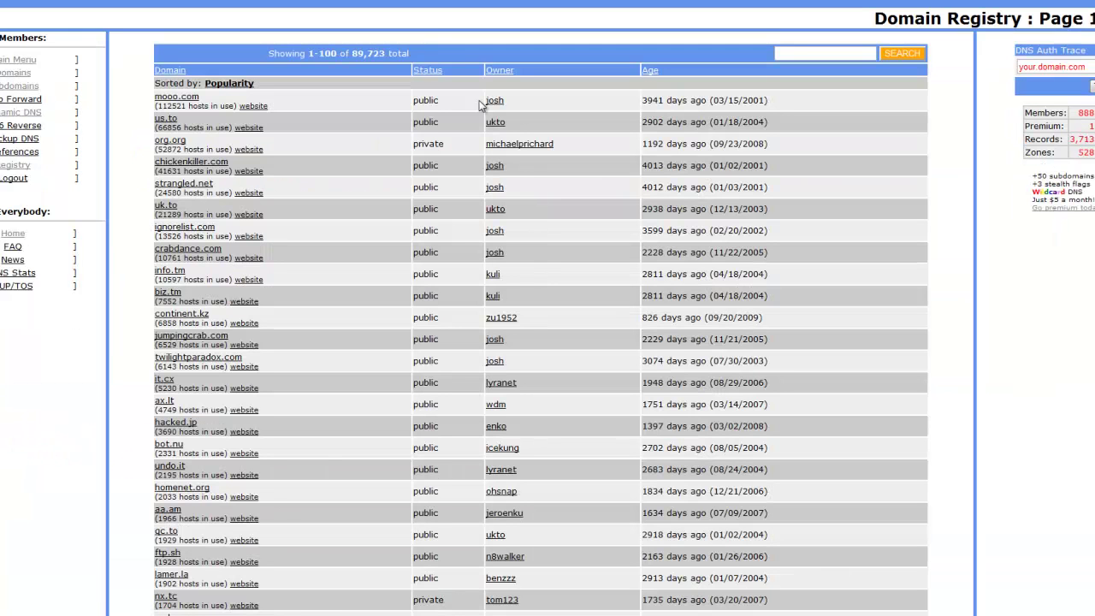
{"action": "left_click", "coordinate": [436, 70]}
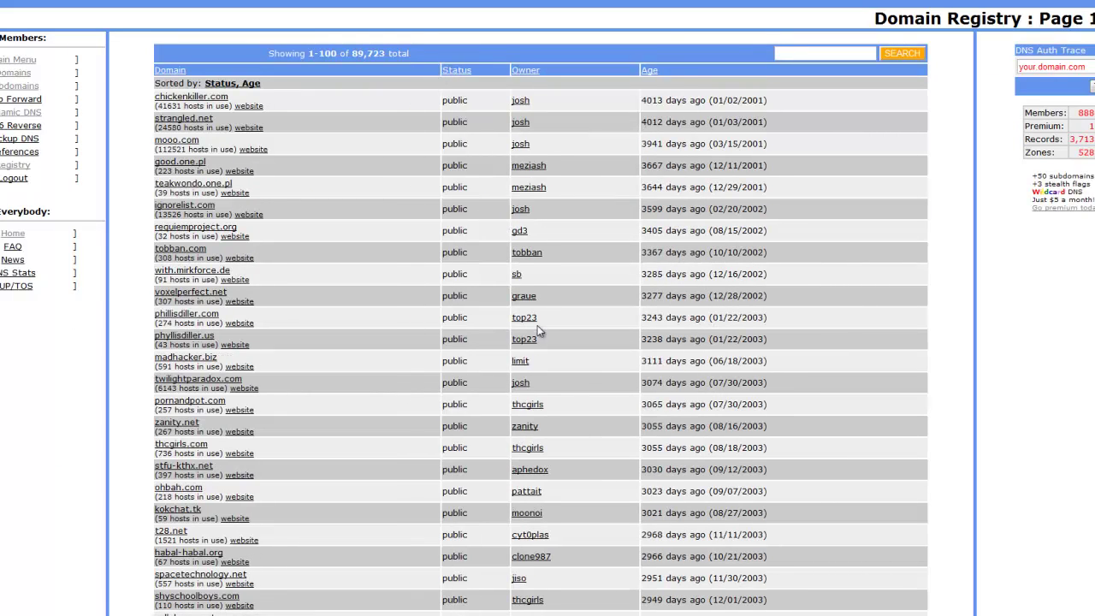
{"action": "scroll", "coordinate": [531, 342], "scroll_direction": "down", "scroll_amount": 20}
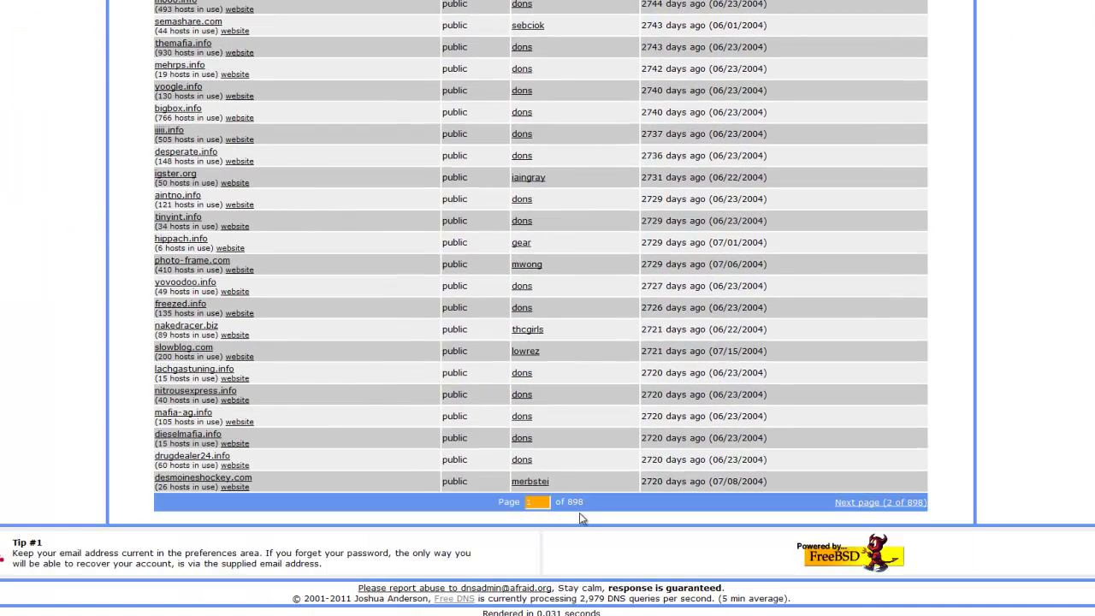
{"action": "scroll", "coordinate": [564, 385], "scroll_direction": "up", "scroll_amount": 10}
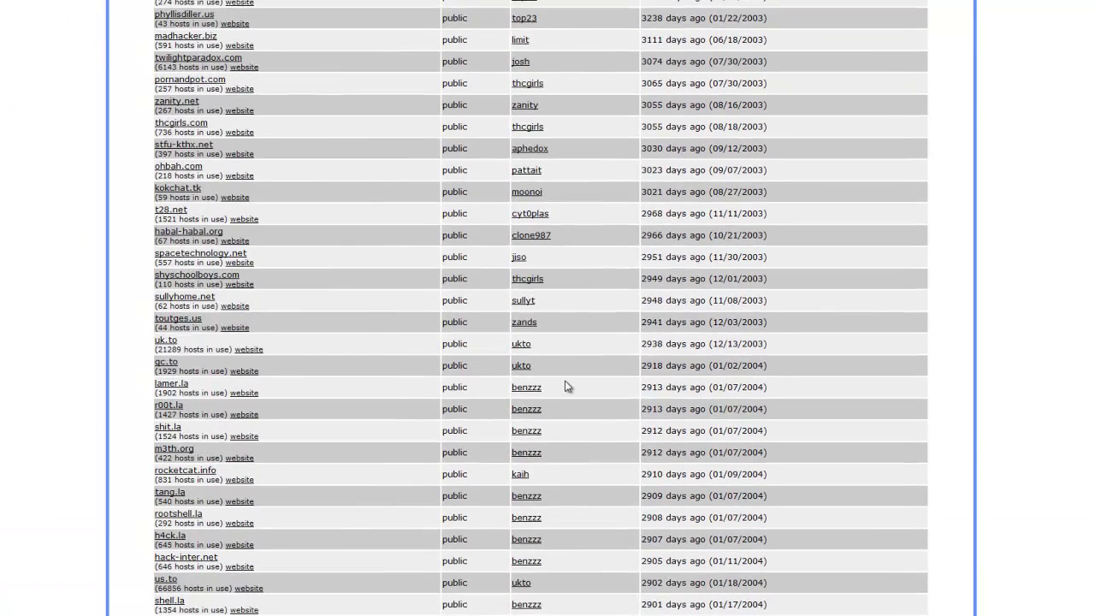
{"action": "scroll", "coordinate": [562, 379], "scroll_direction": "up", "scroll_amount": 10}
{"action": "key", "text": "alt+Left"}
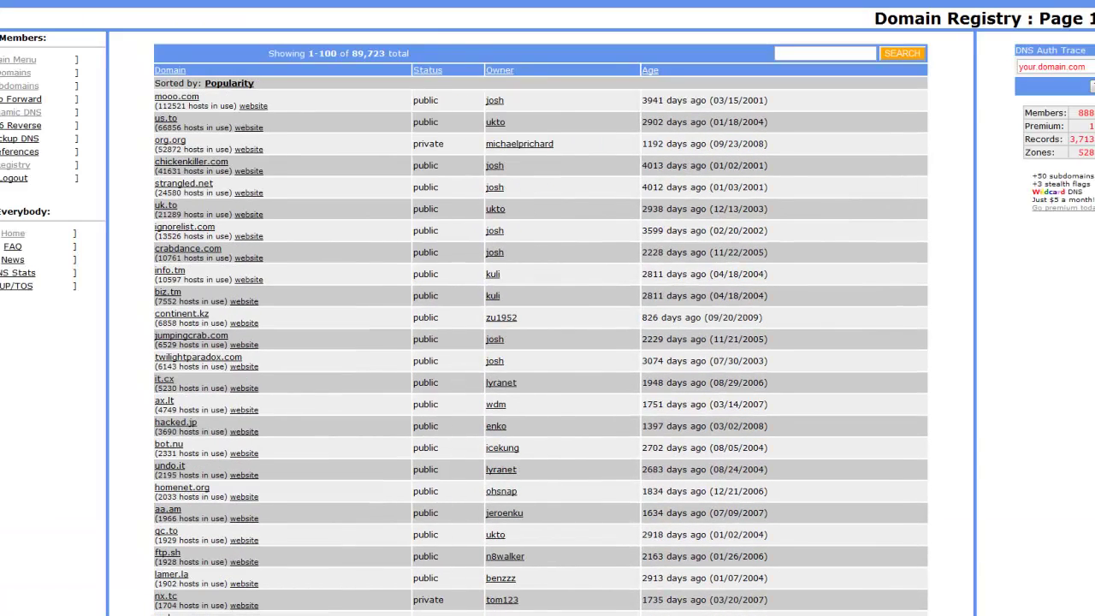
{"action": "key", "text": "alt+Left"}
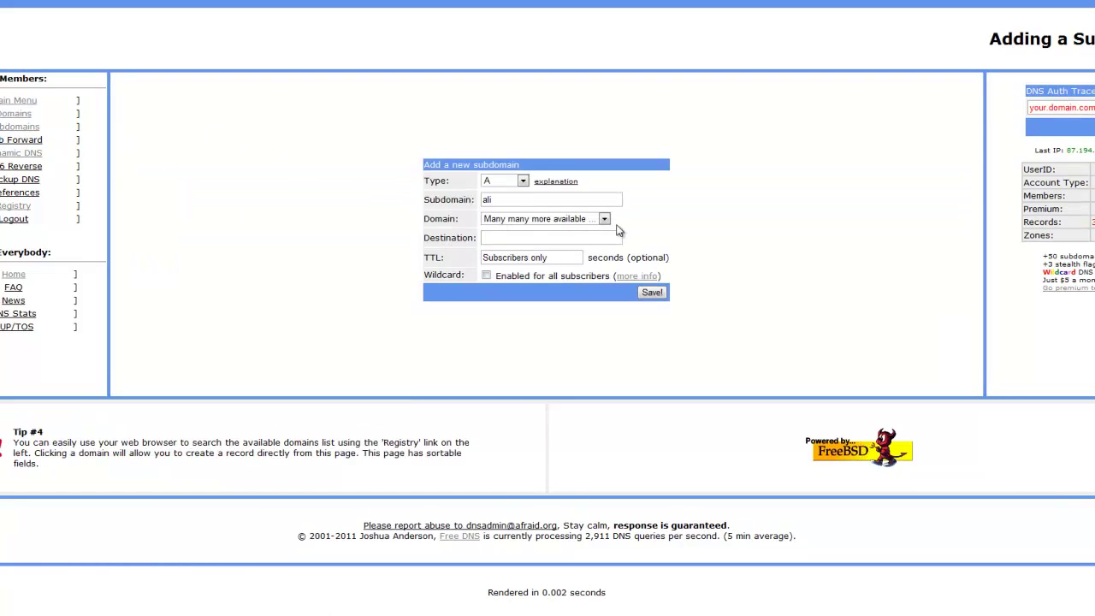
Step: Start filling in the new subdomain's Destination address
{"action": "left_click", "coordinate": [516, 238]}
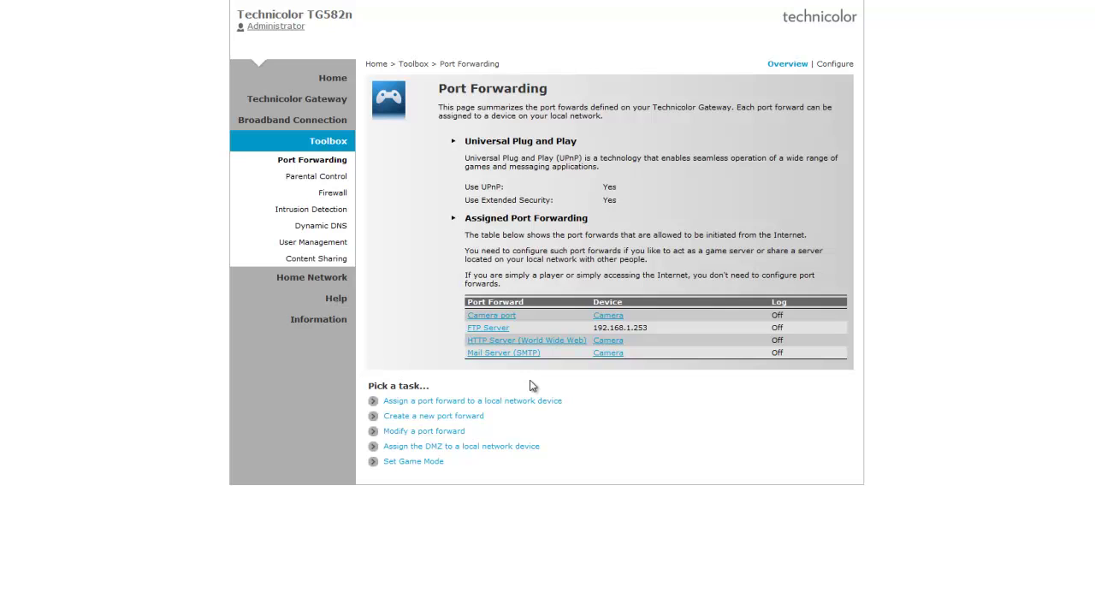
Step: Open the Camera port forward and re-enter the saved router username and password
{"action": "left_click", "coordinate": [494, 316]}
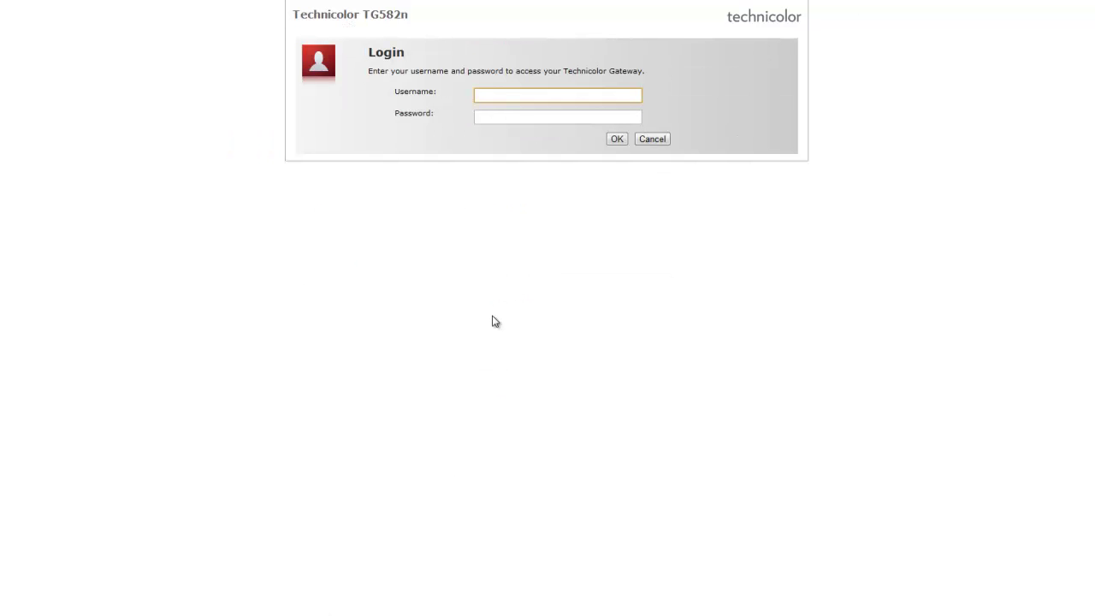
{"action": "left_click", "coordinate": [486, 94]}
{"action": "left_click", "coordinate": [499, 108]}
{"action": "left_click", "coordinate": [506, 118]}
{"action": "type", "text": "********"}
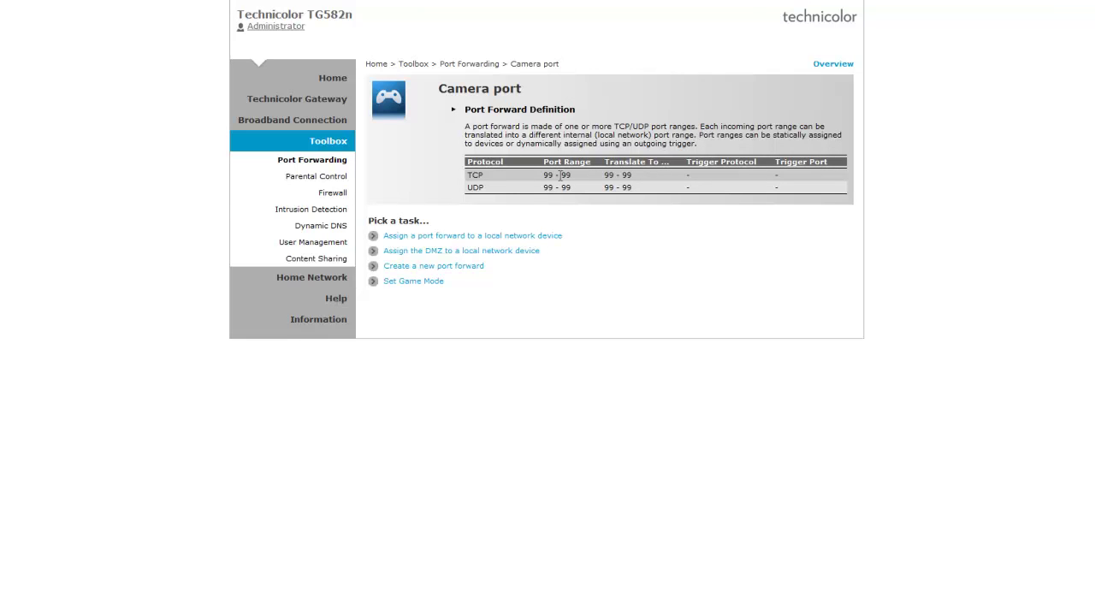
Step: Log back into the gateway and review the FTP Server and Mail Server (SMTP) port forwards
{"action": "left_click", "coordinate": [445, 241]}
{"action": "left_click", "coordinate": [304, 142]}
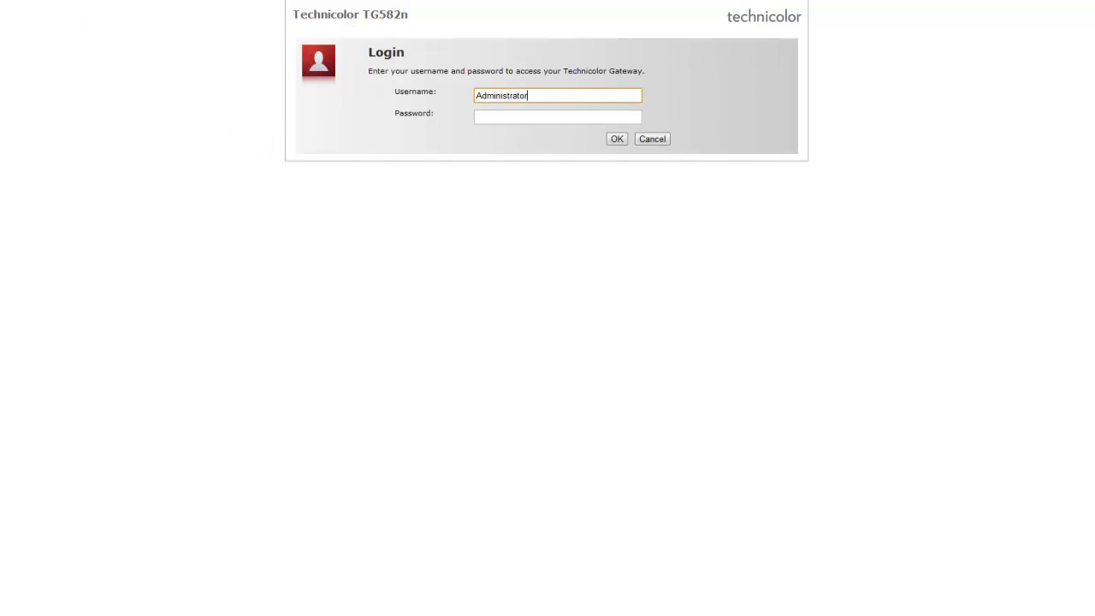
{"action": "key", "text": "Return"}
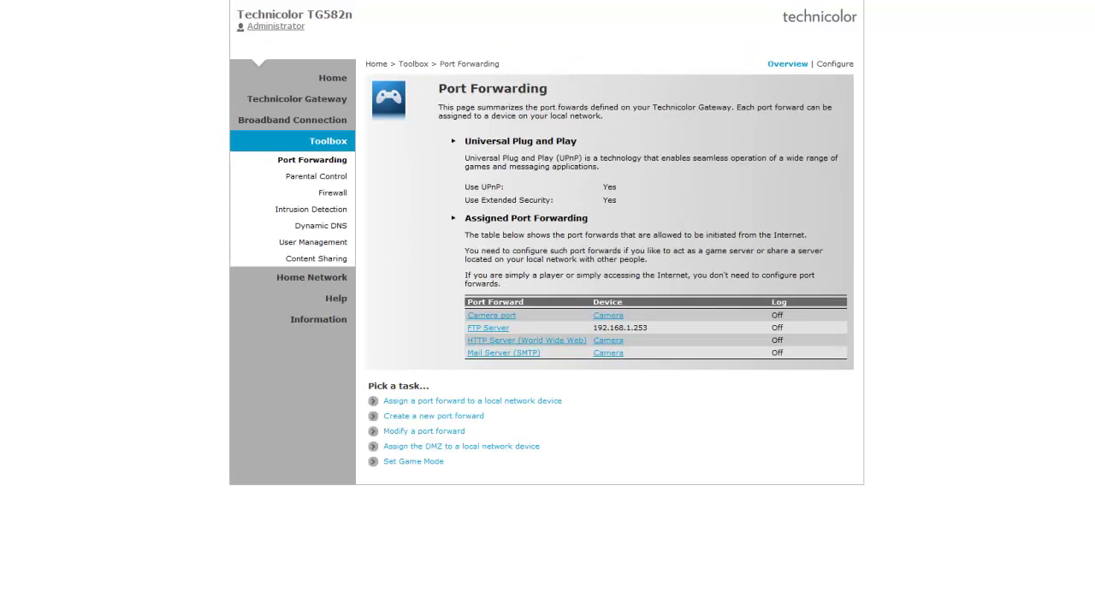
{"action": "left_click", "coordinate": [498, 330]}
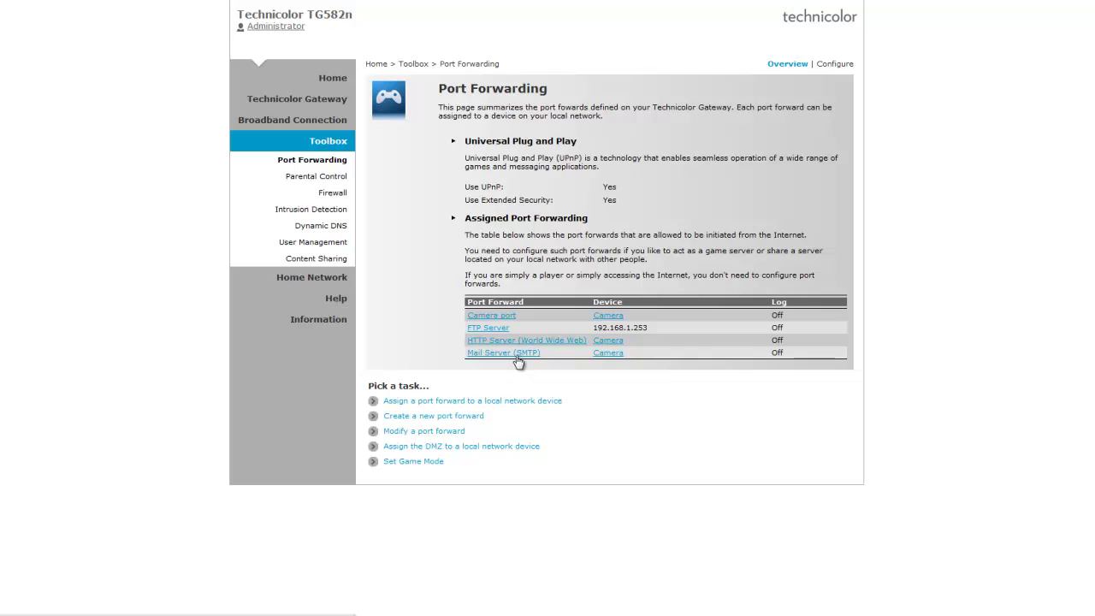
{"action": "left_click", "coordinate": [518, 354]}
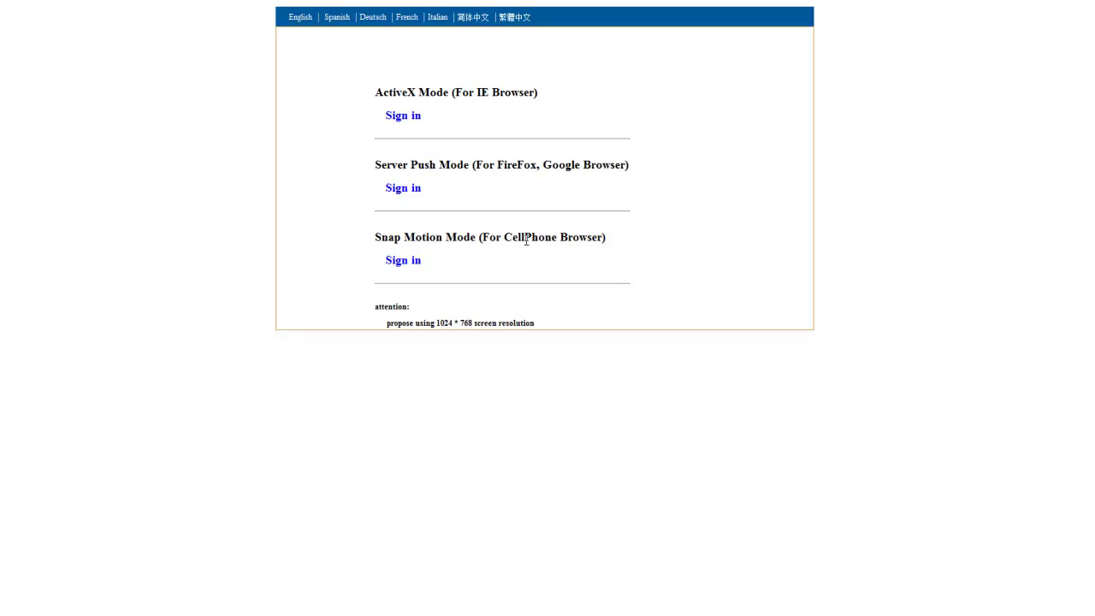
Step: Sign in on the camera's web page to reach the Device Status overview
{"action": "left_click", "coordinate": [406, 267]}
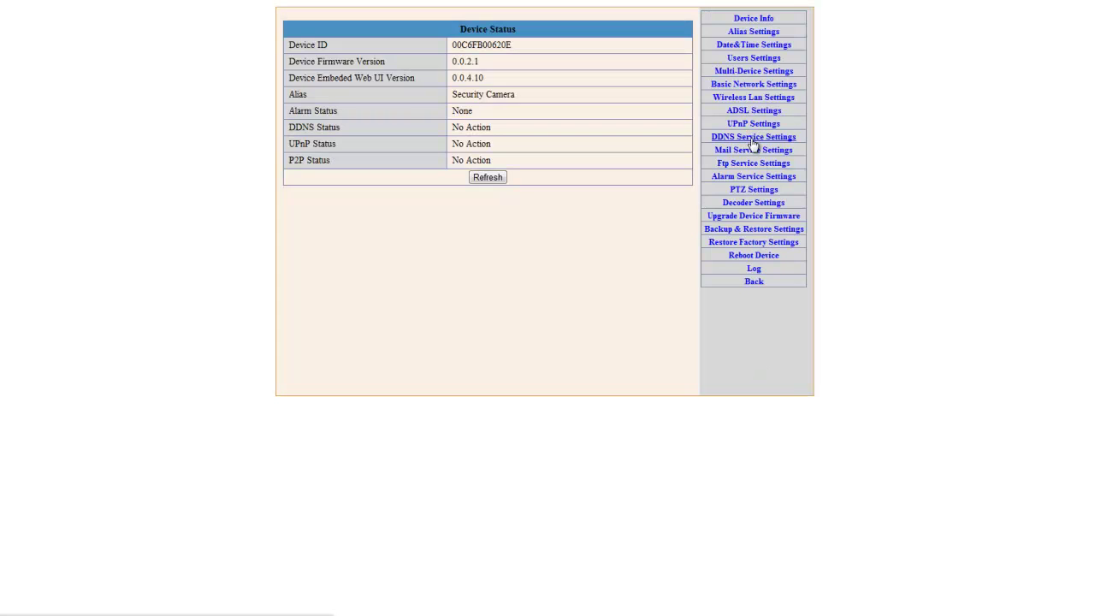
Step: Go from DDNS Service Settings to Mail Service Settings for smtp.googlemail.com, port 465, TLS
{"action": "left_click", "coordinate": [754, 139]}
{"action": "left_click", "coordinate": [752, 151]}
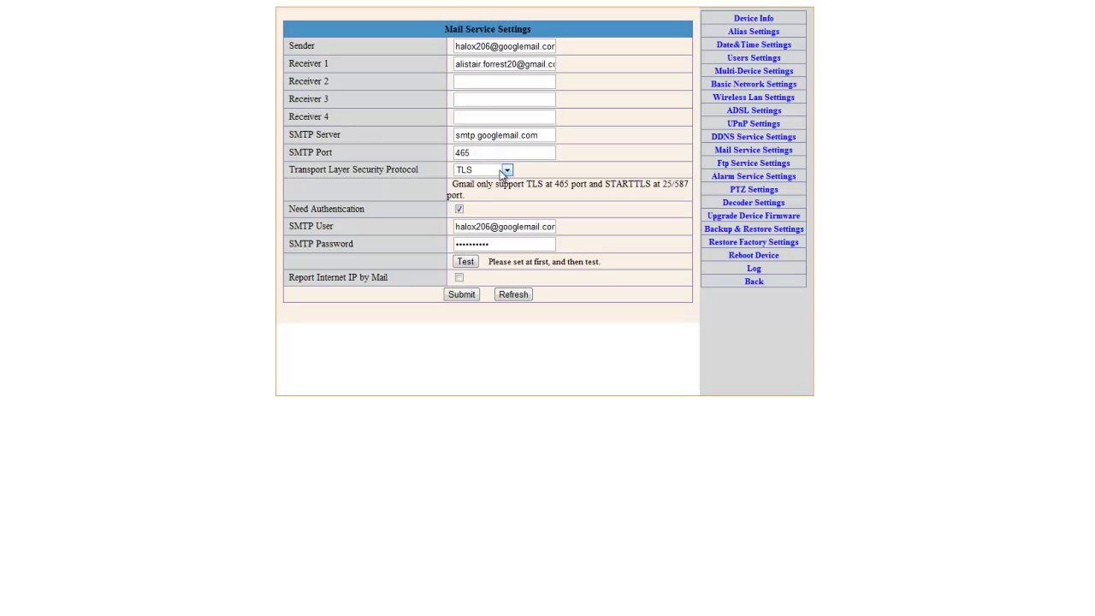
{"action": "left_click", "coordinate": [507, 172]}
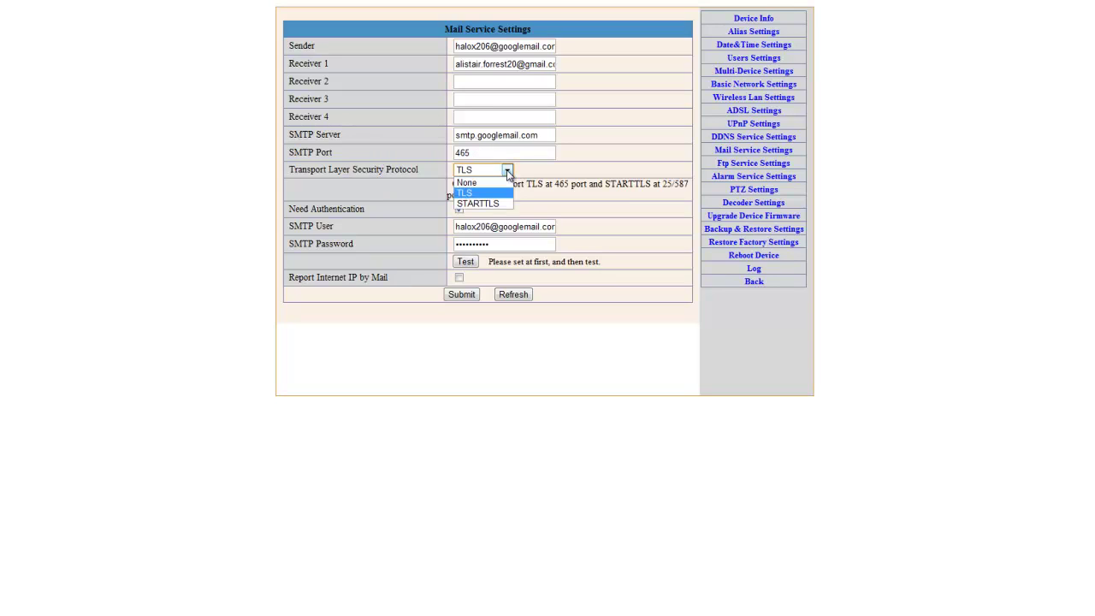
{"action": "left_click", "coordinate": [508, 174]}
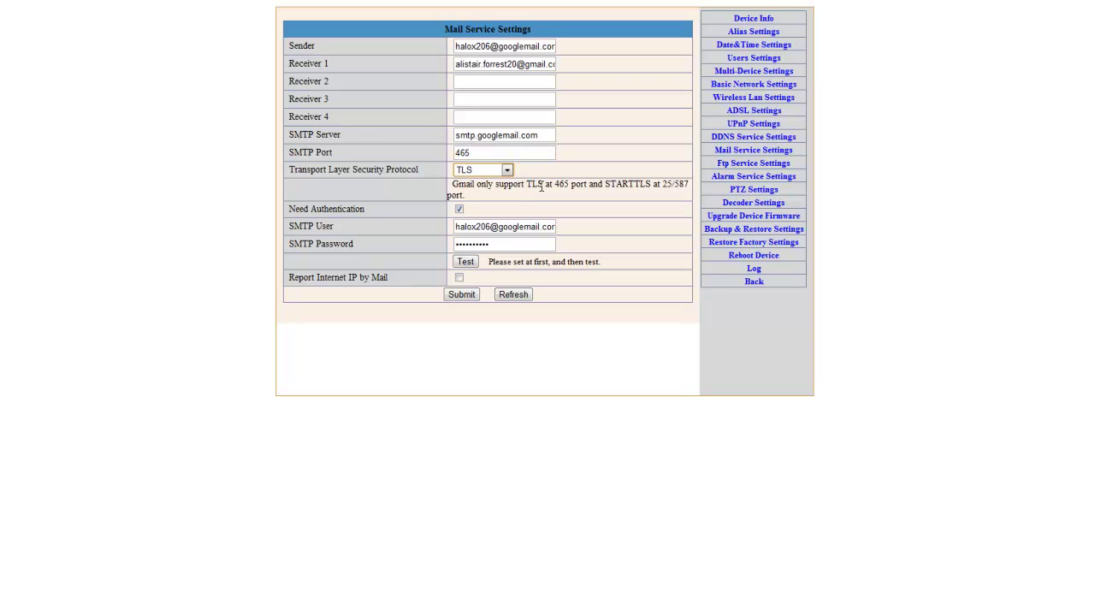
{"action": "left_click", "coordinate": [460, 209]}
{"action": "left_click", "coordinate": [458, 228]}
{"action": "left_click_drag", "start_coordinate": [458, 227], "coordinate": [608, 232]}
{"action": "left_click", "coordinate": [509, 243]}
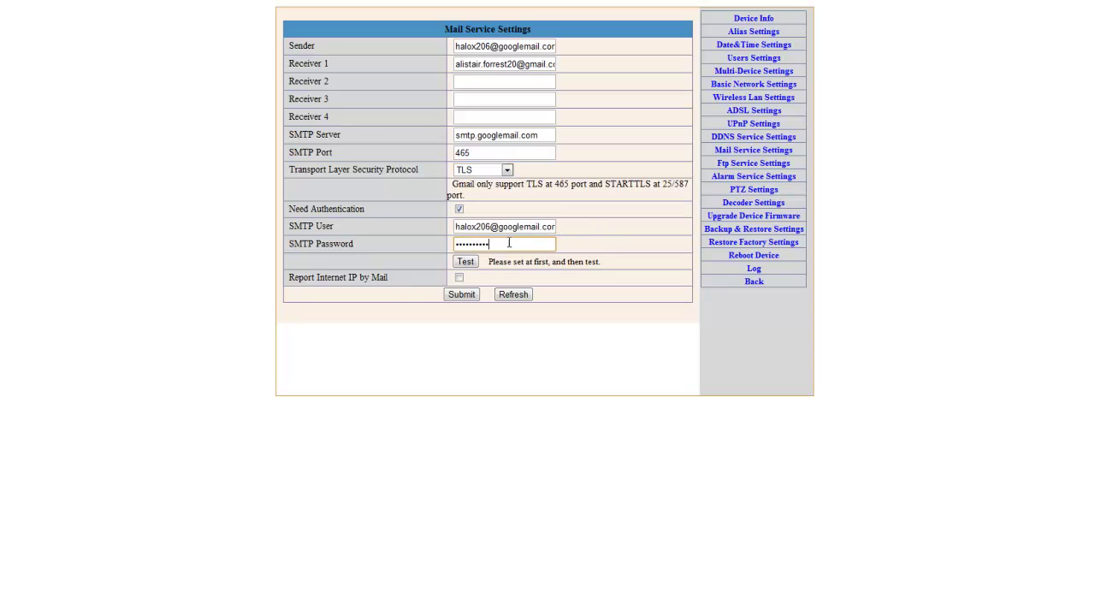
Step: Show Alarm Service Settings, briefly visiting FTP Service Settings on the way
{"action": "left_click", "coordinate": [754, 178]}
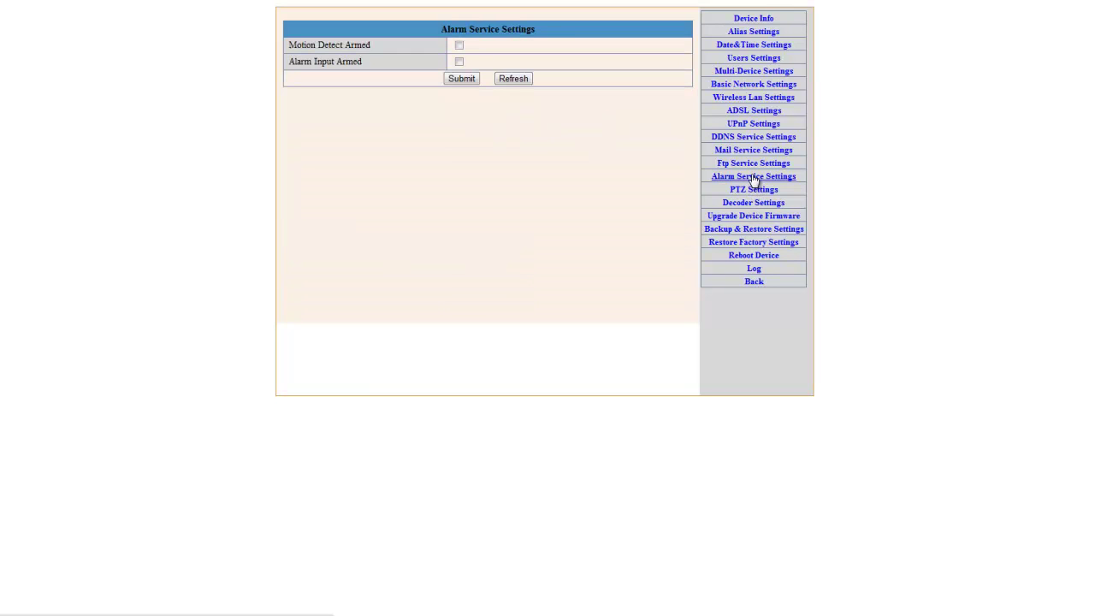
{"action": "left_click", "coordinate": [753, 164]}
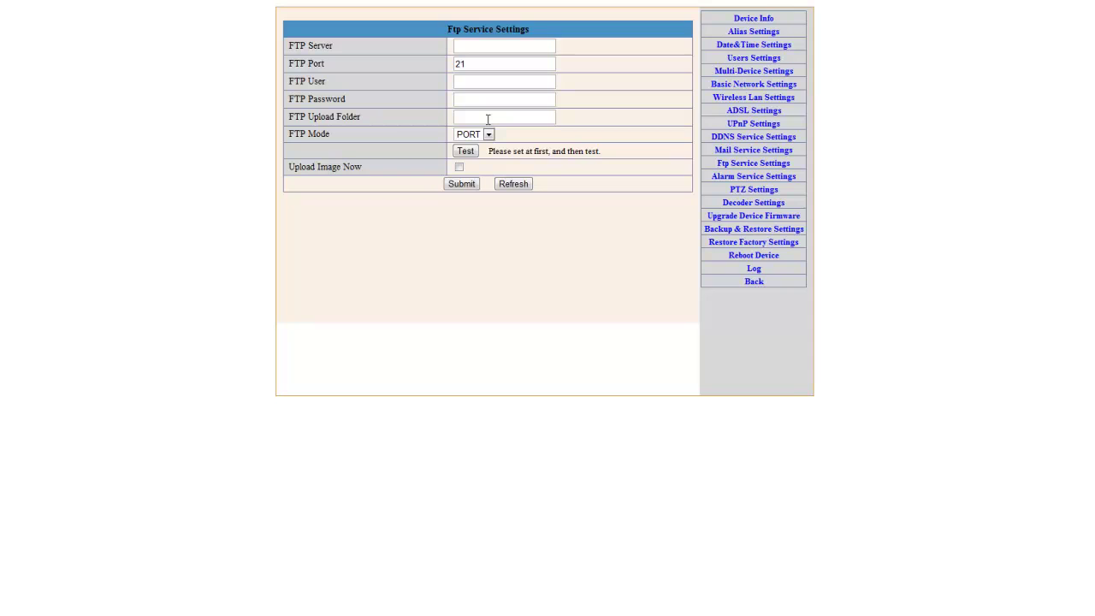
{"action": "left_click", "coordinate": [753, 177]}
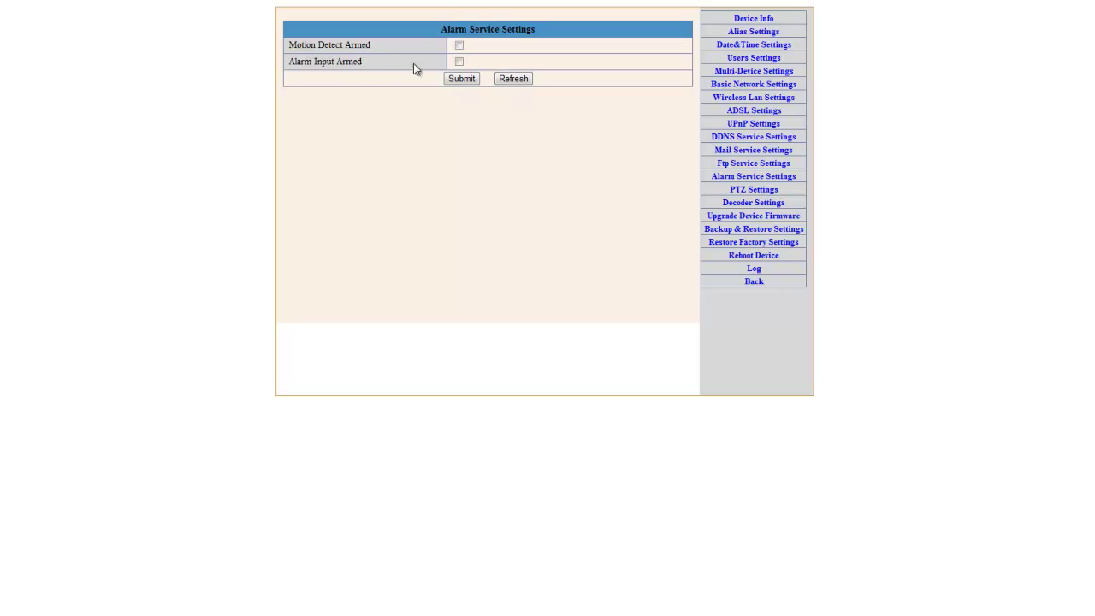
Step: Arm motion detection at sensitivity 5 and arm the alarm input, leaving IO linkage off
{"action": "left_click", "coordinate": [459, 45]}
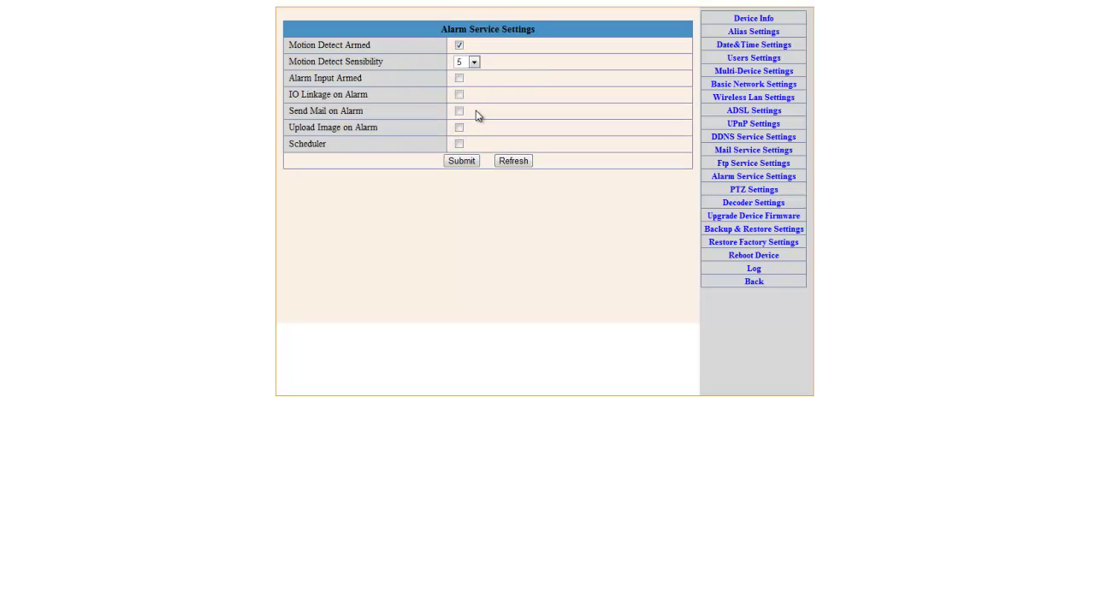
{"action": "left_click", "coordinate": [475, 65]}
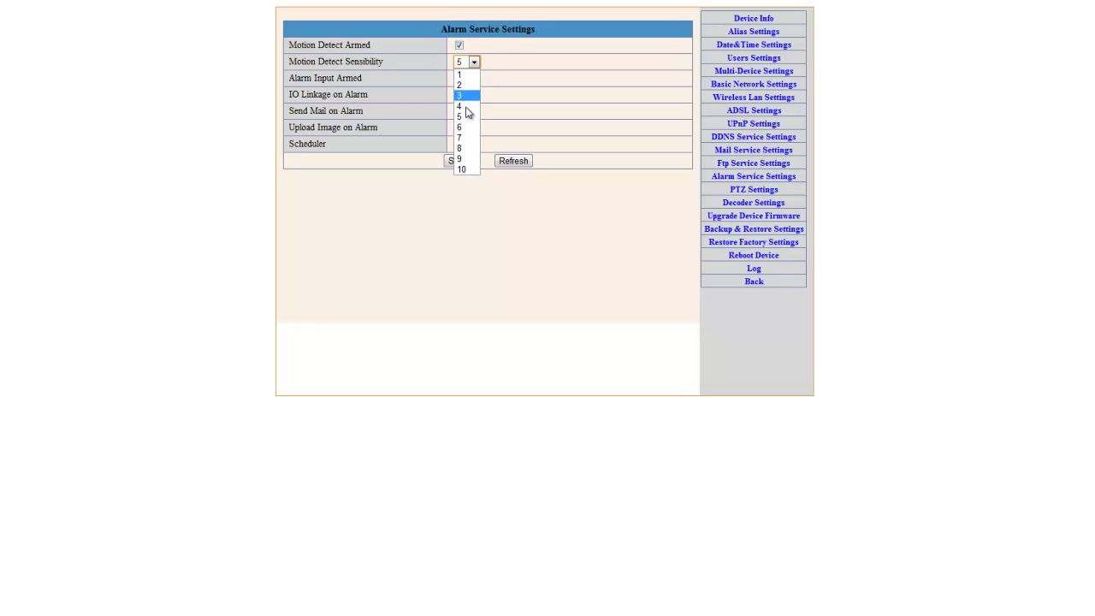
{"action": "left_click", "coordinate": [401, 95]}
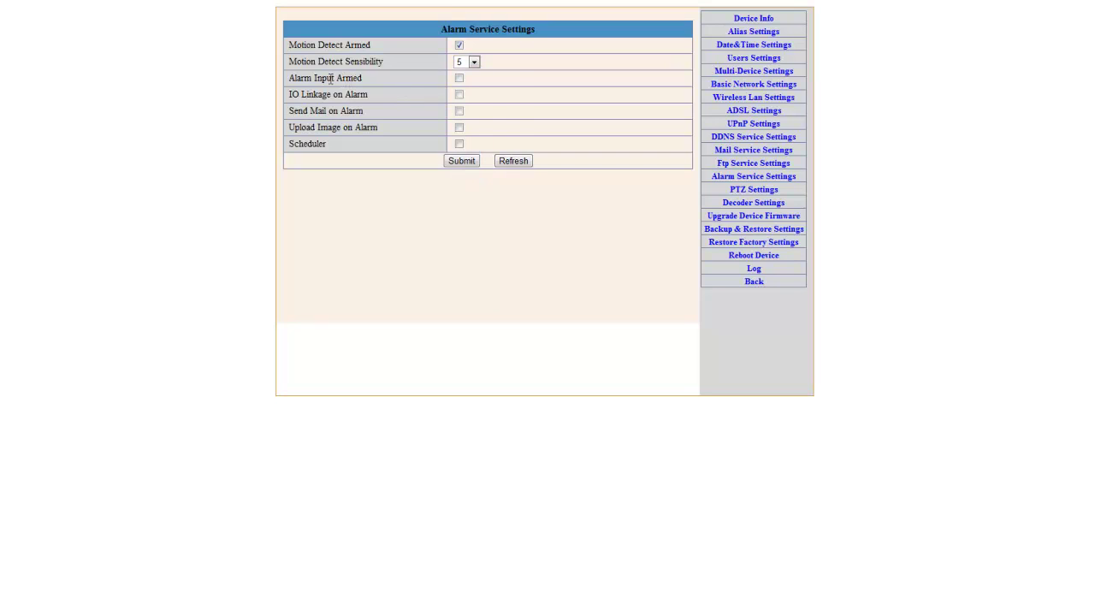
{"action": "left_click", "coordinate": [458, 78]}
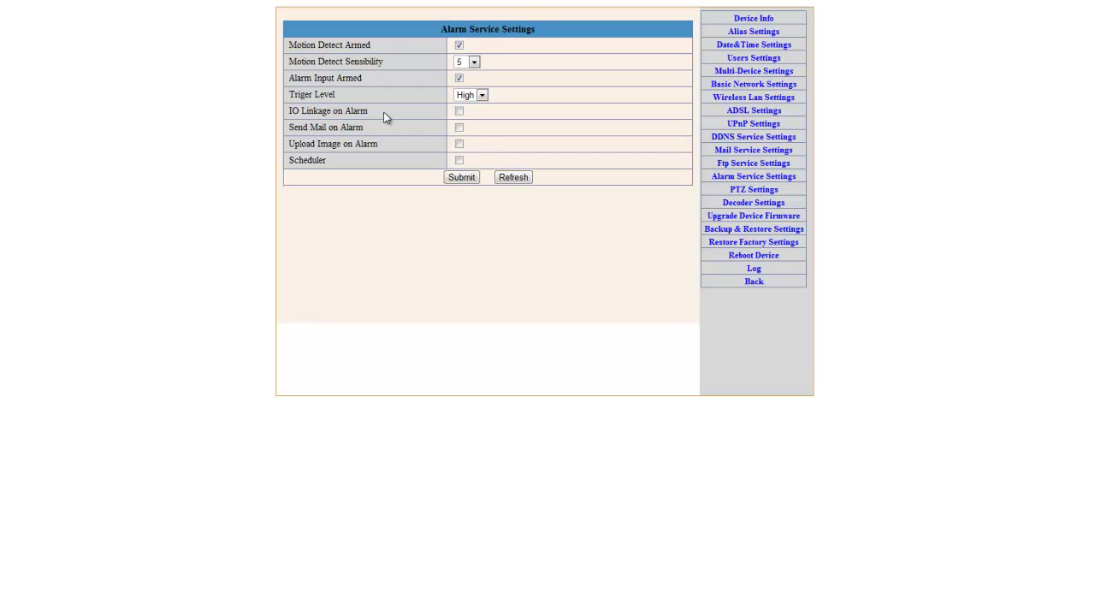
{"action": "left_click", "coordinate": [459, 111]}
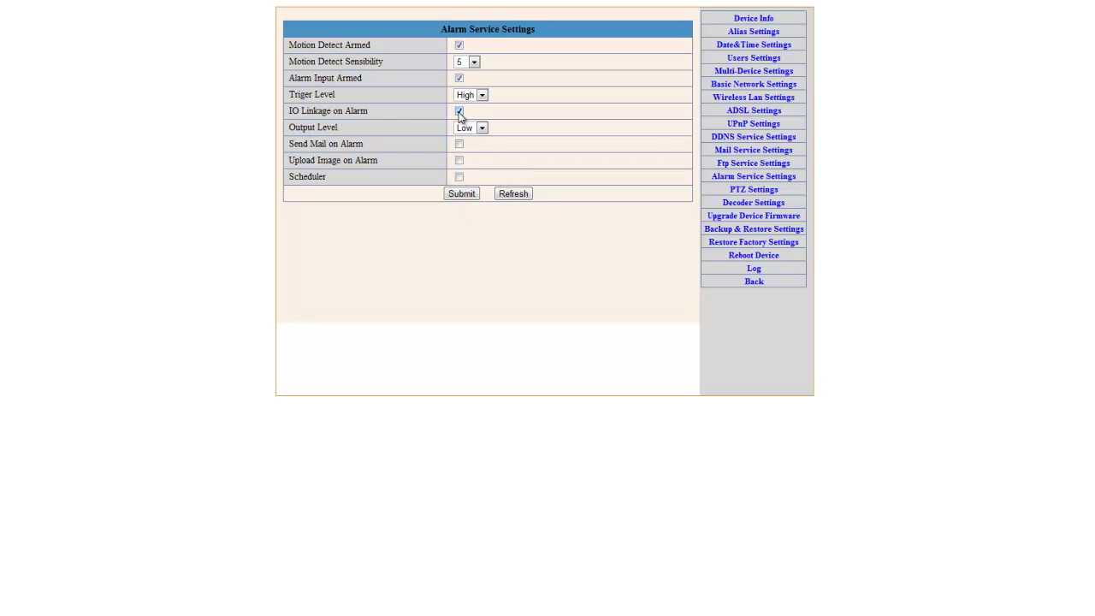
{"action": "left_click", "coordinate": [459, 112]}
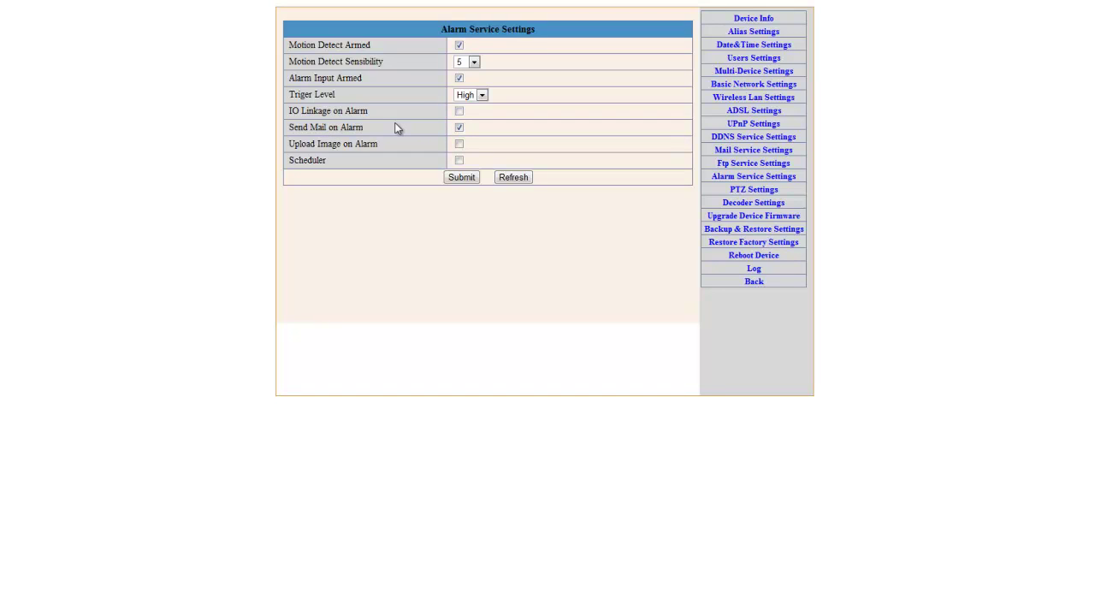
Step: Turn on Upload Image on Alarm with a 3-second upload interval
{"action": "left_click", "coordinate": [459, 144]}
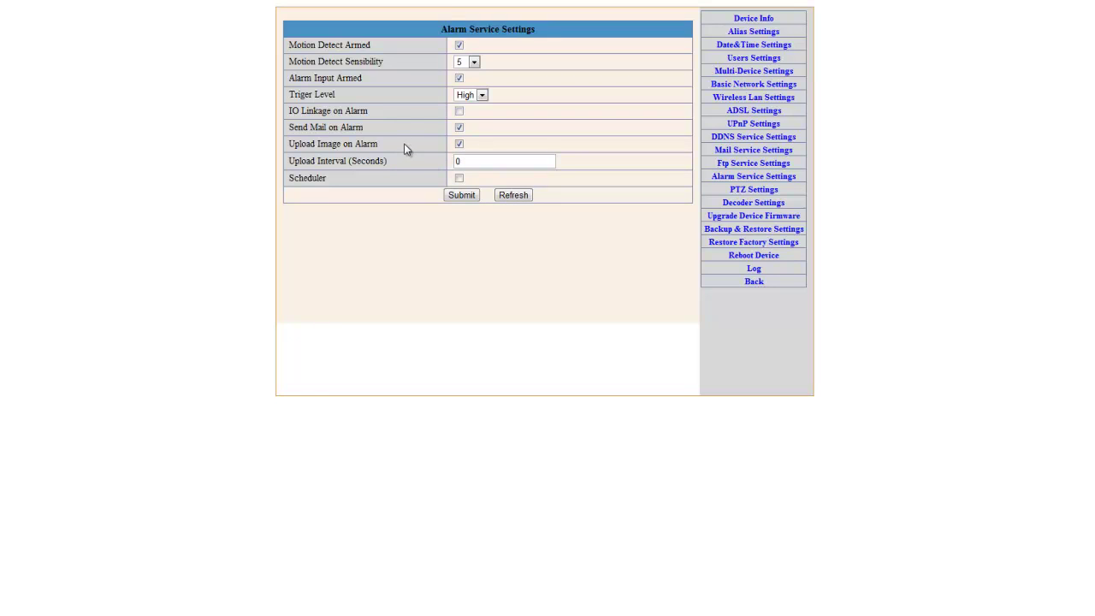
{"action": "left_click_drag", "start_coordinate": [487, 160], "coordinate": [428, 163]}
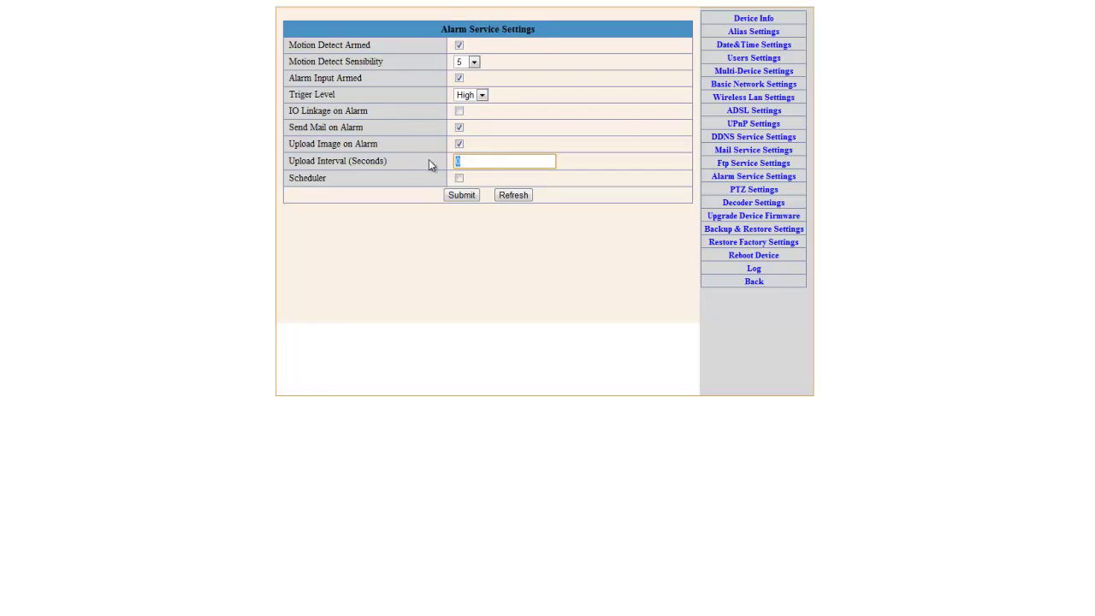
{"action": "type", "text": "3"}
{"action": "left_click", "coordinate": [597, 130]}
Step: Enable the scheduler with its weekly grid left empty, and disarm the alarm input
{"action": "left_click", "coordinate": [458, 179]}
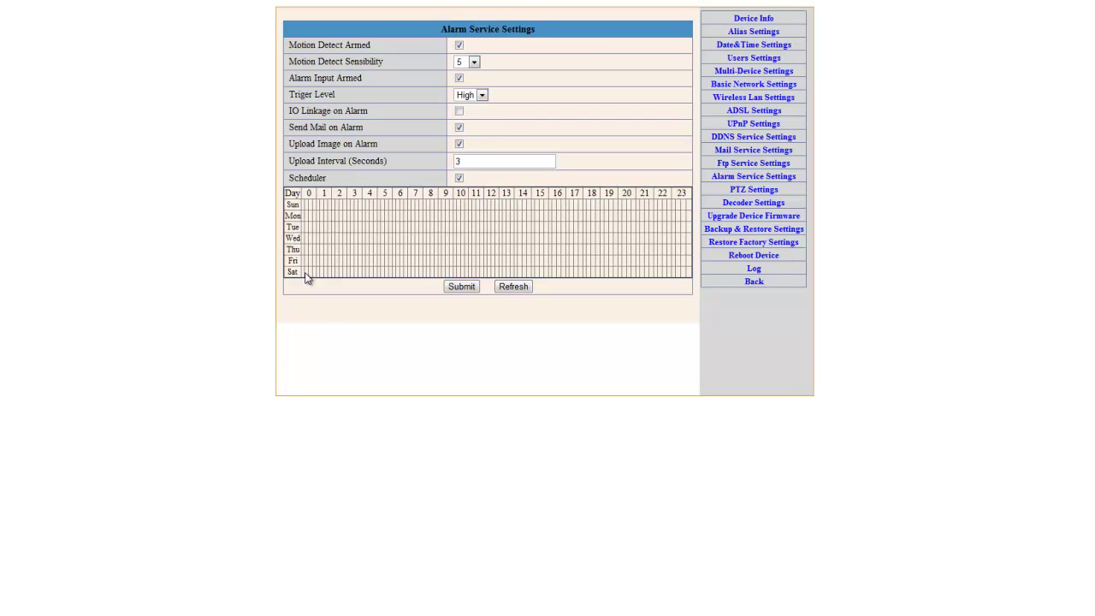
{"action": "left_click", "coordinate": [303, 207]}
{"action": "left_click", "coordinate": [303, 206]}
{"action": "left_click", "coordinate": [489, 216]}
{"action": "left_click", "coordinate": [520, 215]}
{"action": "left_click", "coordinate": [568, 216]}
{"action": "left_click", "coordinate": [610, 215]}
{"action": "left_click", "coordinate": [567, 216]}
{"action": "left_click", "coordinate": [519, 215]}
{"action": "left_click", "coordinate": [488, 217]}
{"action": "left_click", "coordinate": [460, 78]}
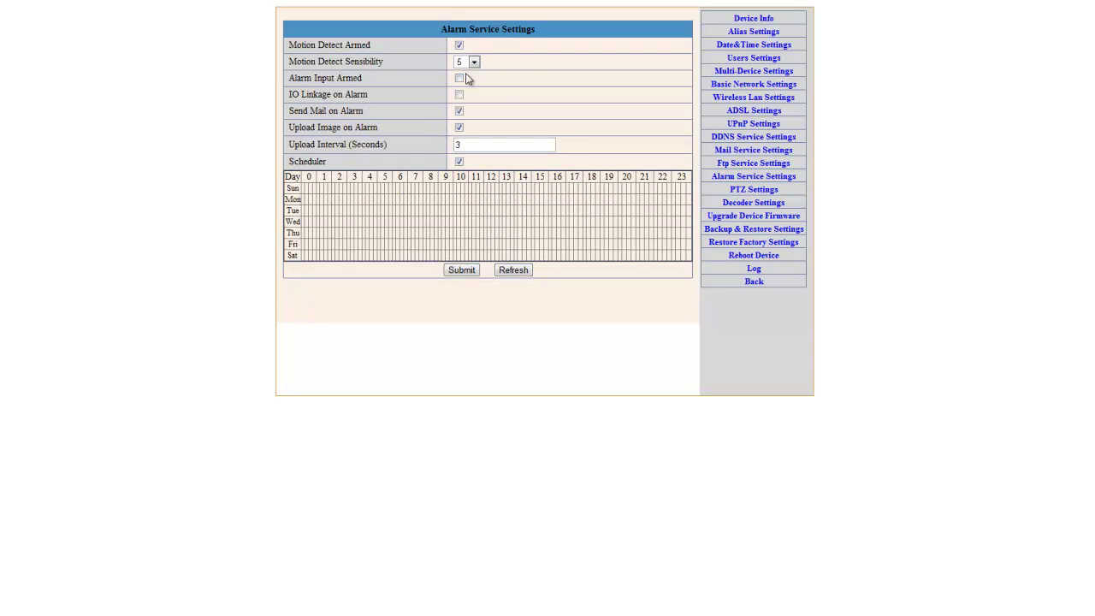
Step: Untick Motion Detect Armed so only the two unarmed alarm options remain
{"action": "left_click", "coordinate": [458, 44]}
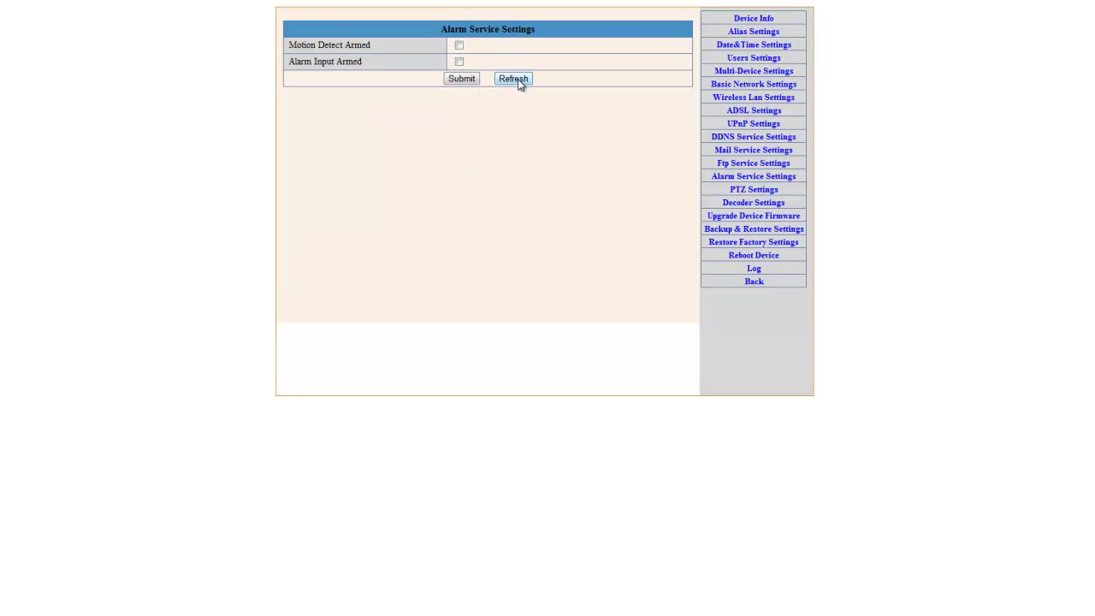